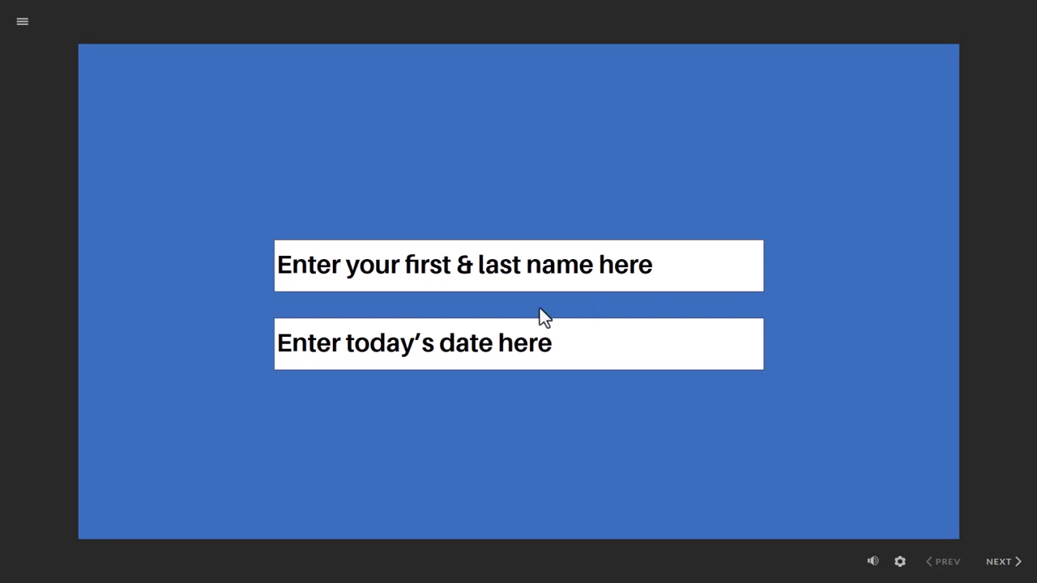
Enter a learner's full name and the date March 31, 2025, then advance to the certificate.
click(532, 273)
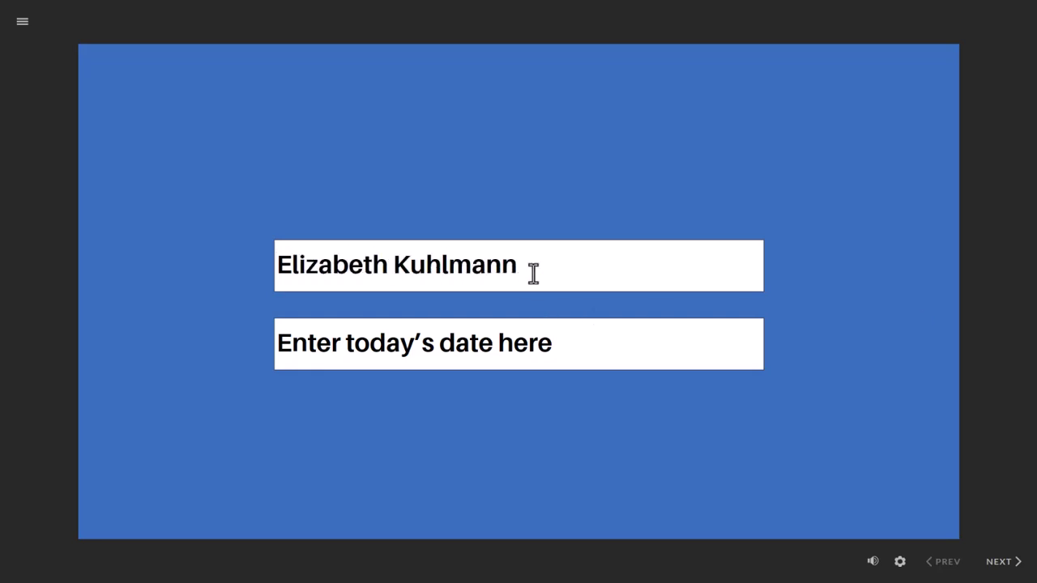
click(505, 341)
text(March 31, 2025)
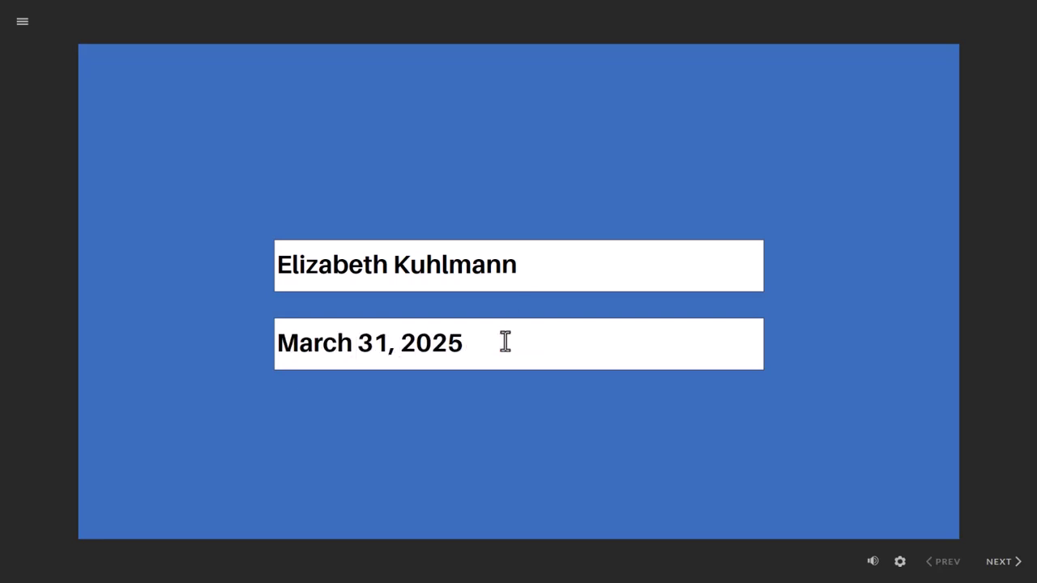
click(1013, 567)
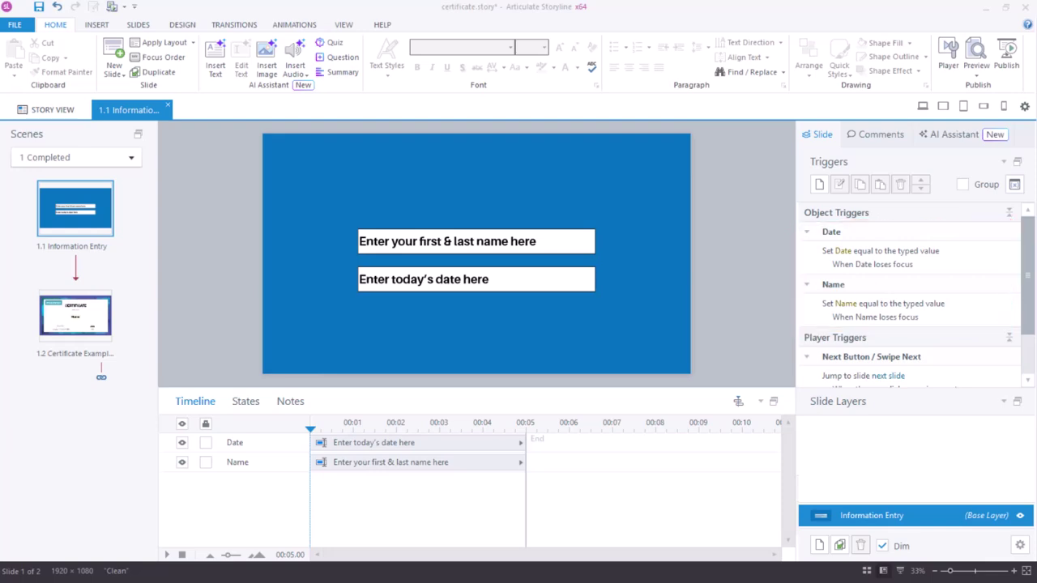
Select the certificate slide thumbnail to view it.
click(78, 336)
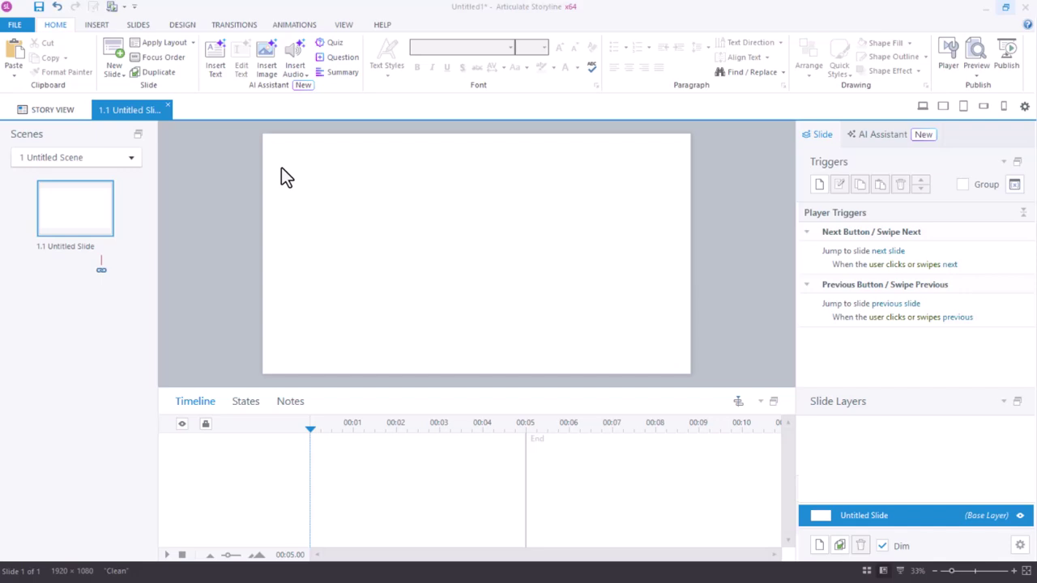
Choose the Text Entry Field tool from the Insert > Input gallery's Data Entry section.
click(106, 26)
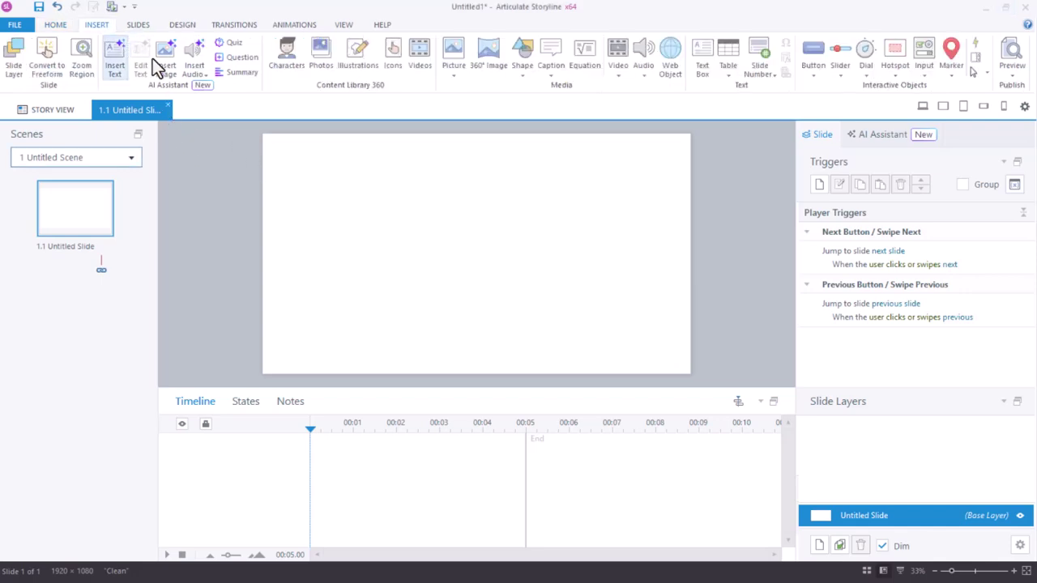
click(923, 58)
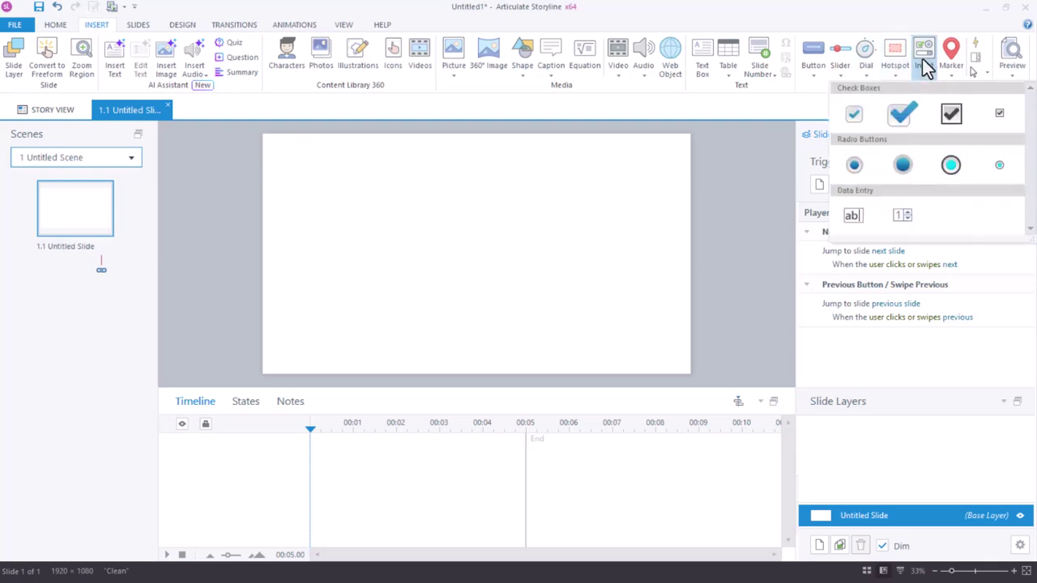
click(855, 225)
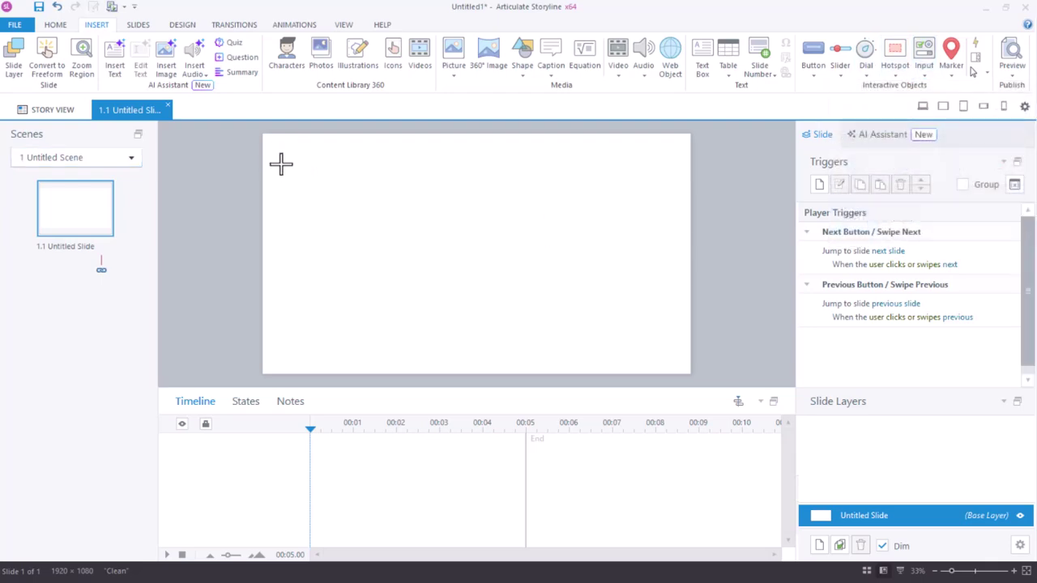
Draw a text entry field at the top left prompting 'First and Last Name' in 40-point bold.
drag(281, 165, 465, 203)
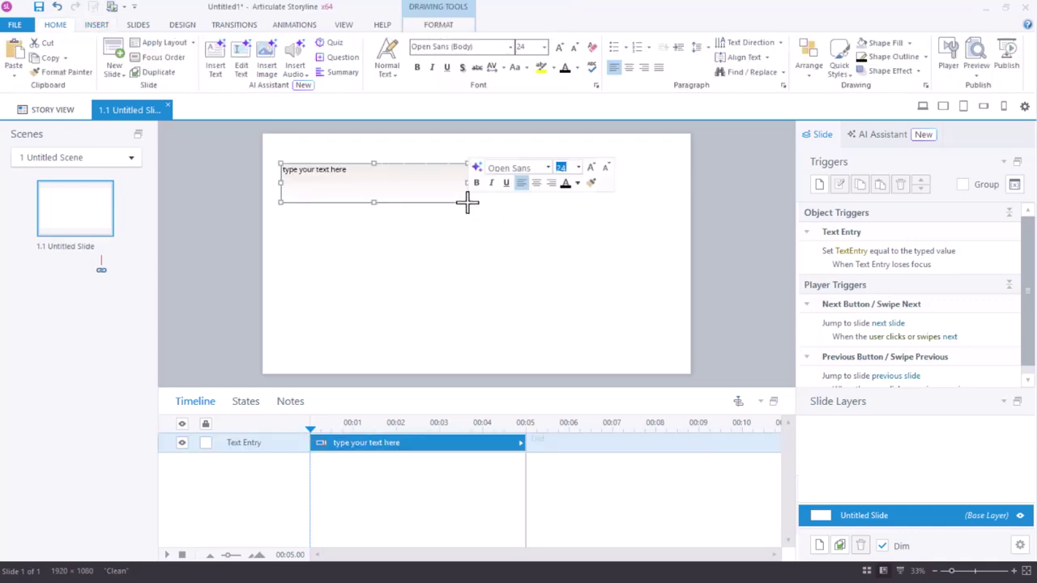
click(389, 185)
drag(389, 175, 274, 188)
text(First and Last Name)
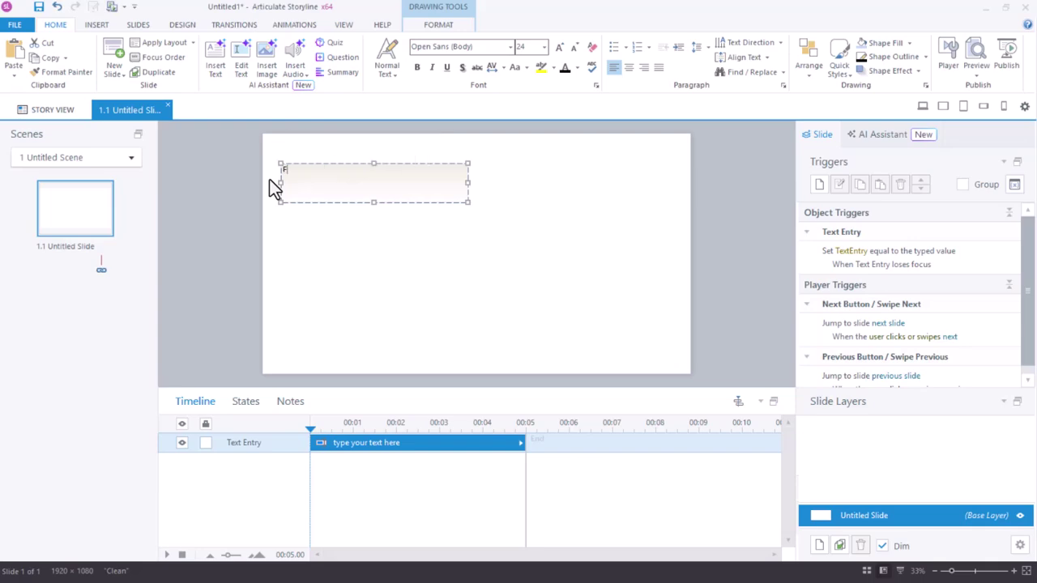
drag(385, 172, 281, 170)
click(417, 68)
click(544, 46)
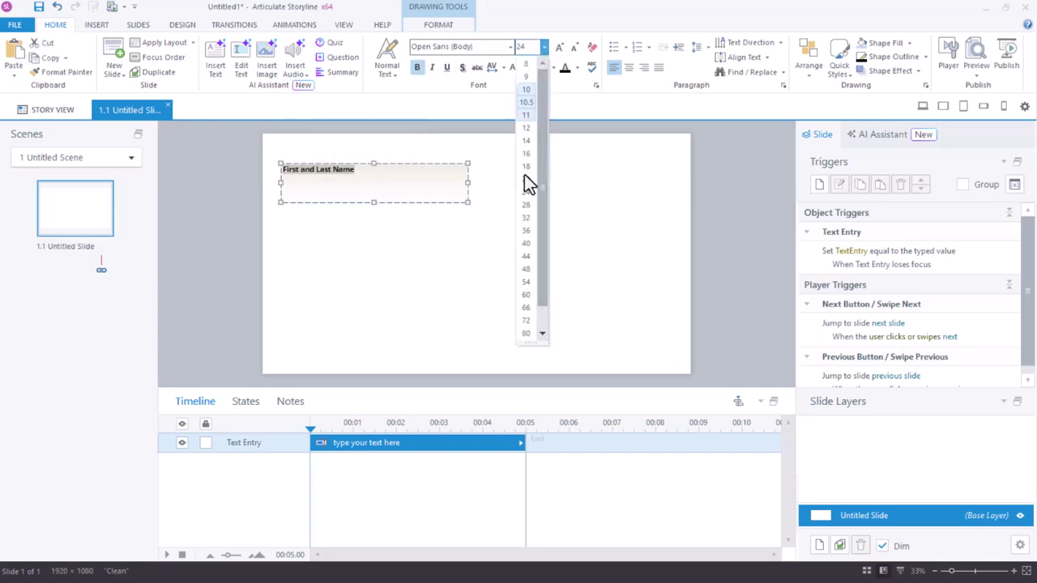
click(528, 215)
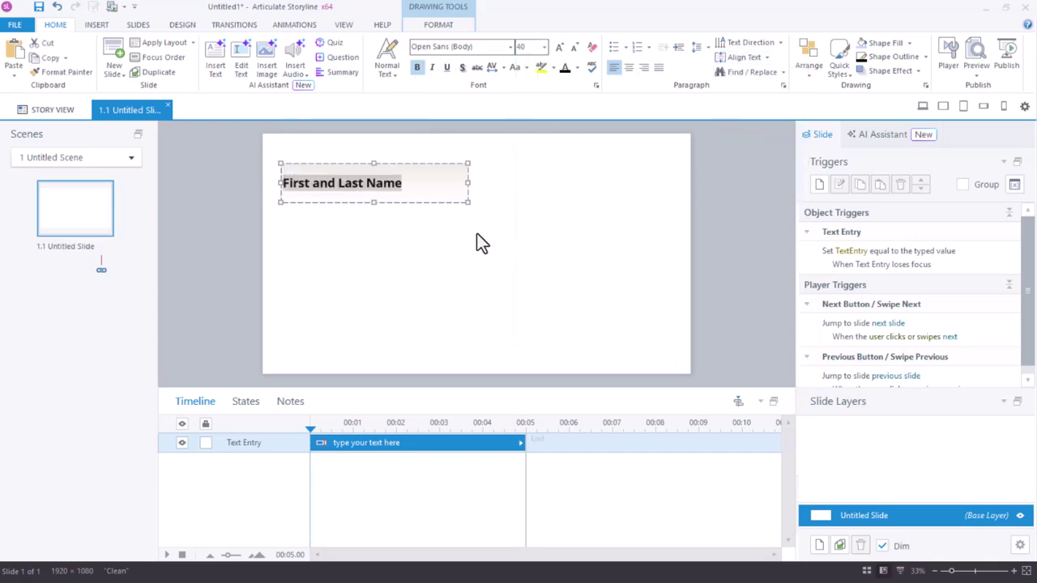
Rename the field's timeline object to Name Field.
double_click(241, 446)
text(Name Field)
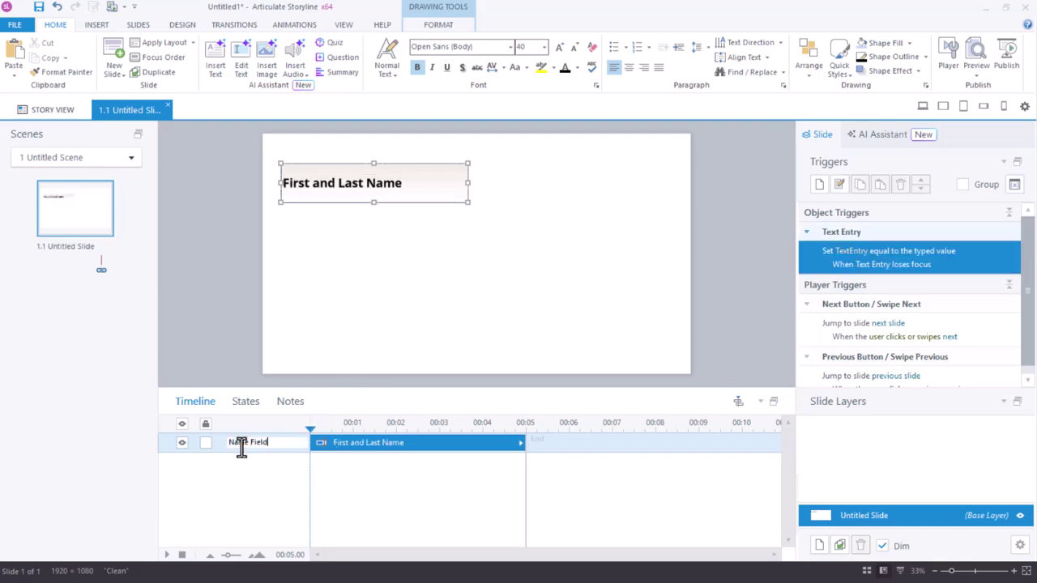
key(Return)
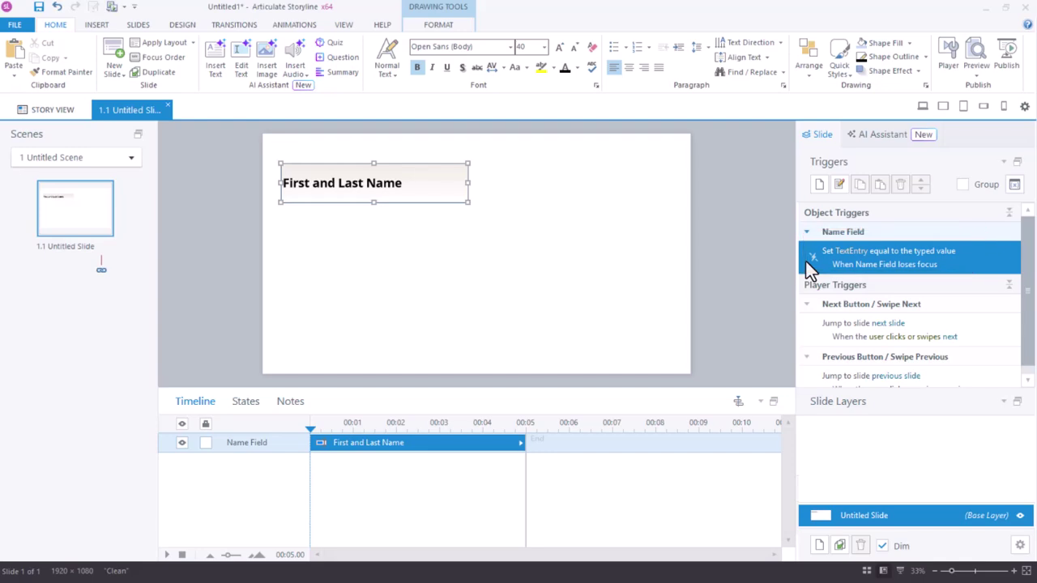
Rename the TextEntry project variable to Name in the project variables dialog.
click(1014, 185)
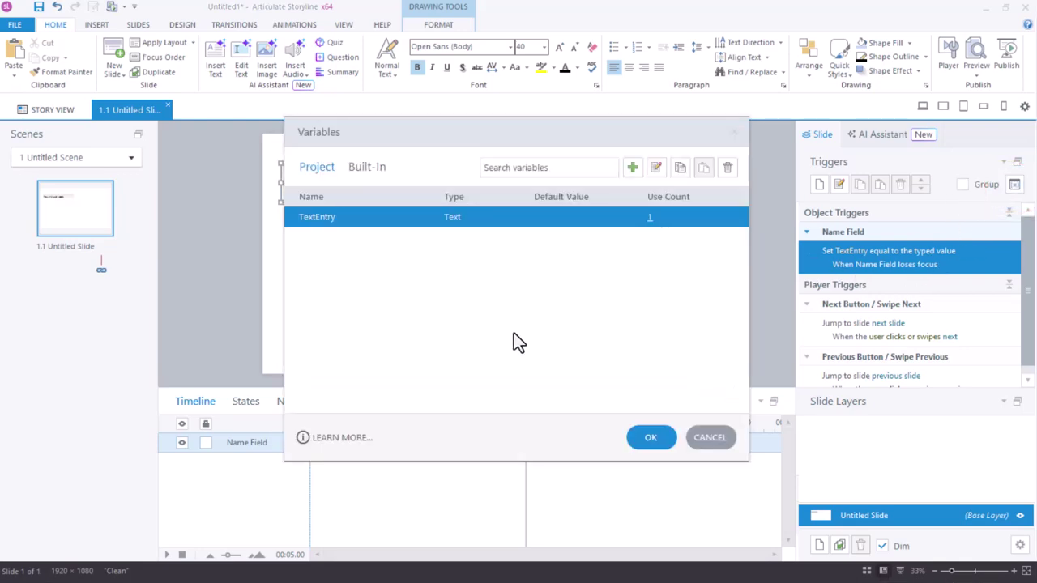
click(337, 217)
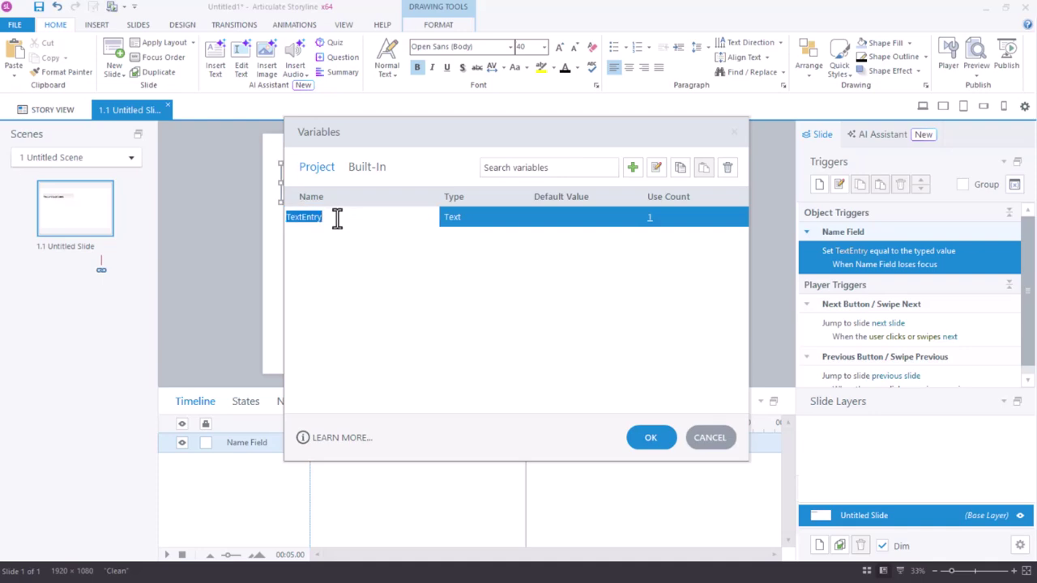
text(Name)
click(651, 439)
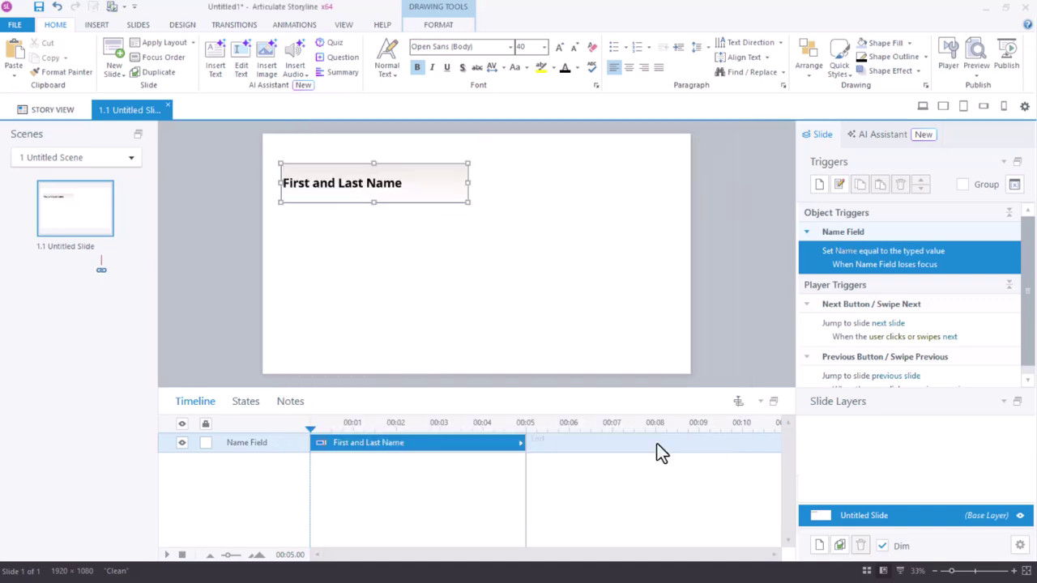
Draw a second text entry field below the name field prompting 'Today's Date'.
click(98, 26)
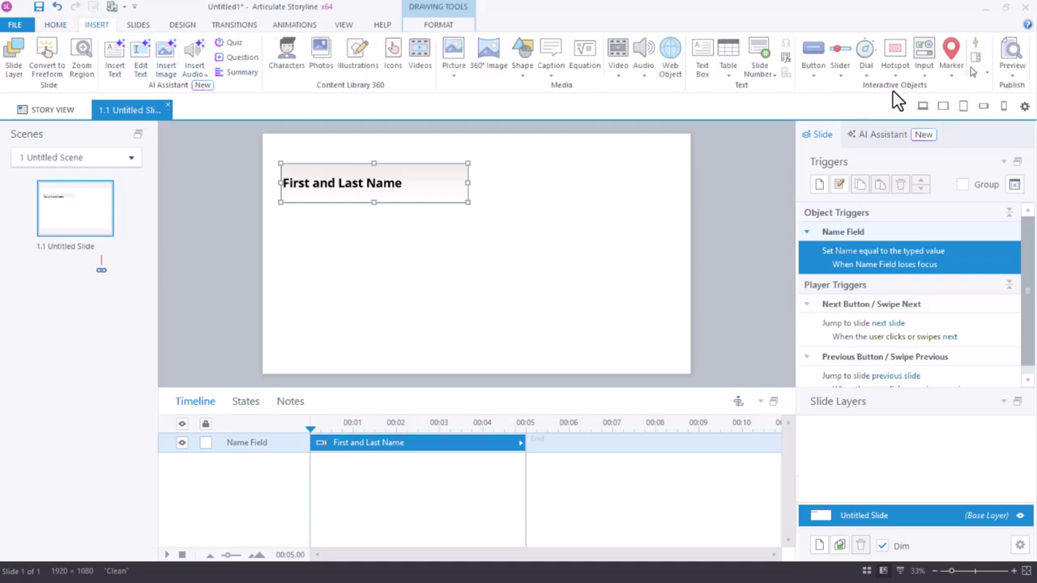
click(925, 66)
click(853, 216)
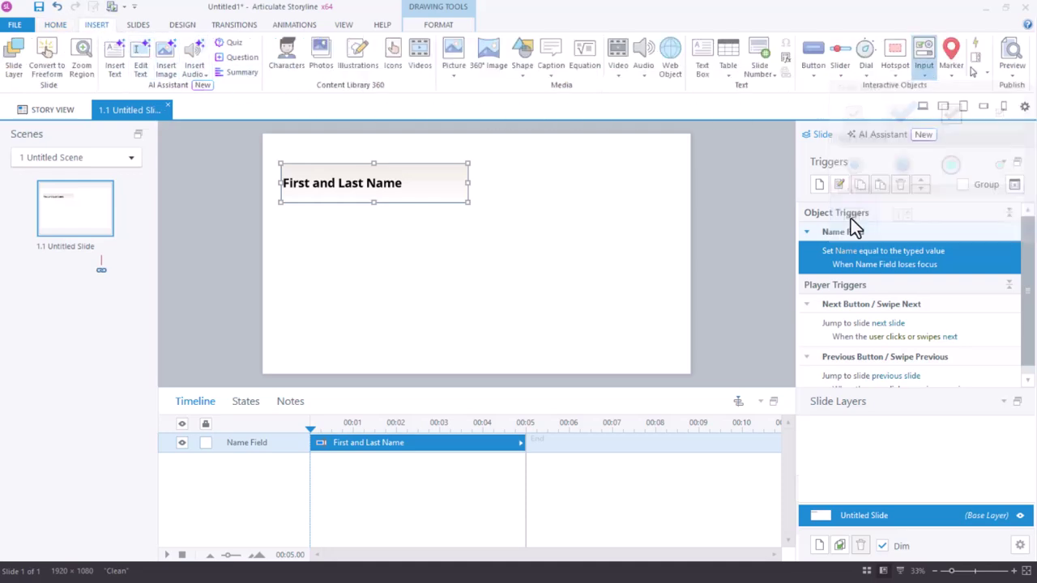
drag(279, 219, 418, 259)
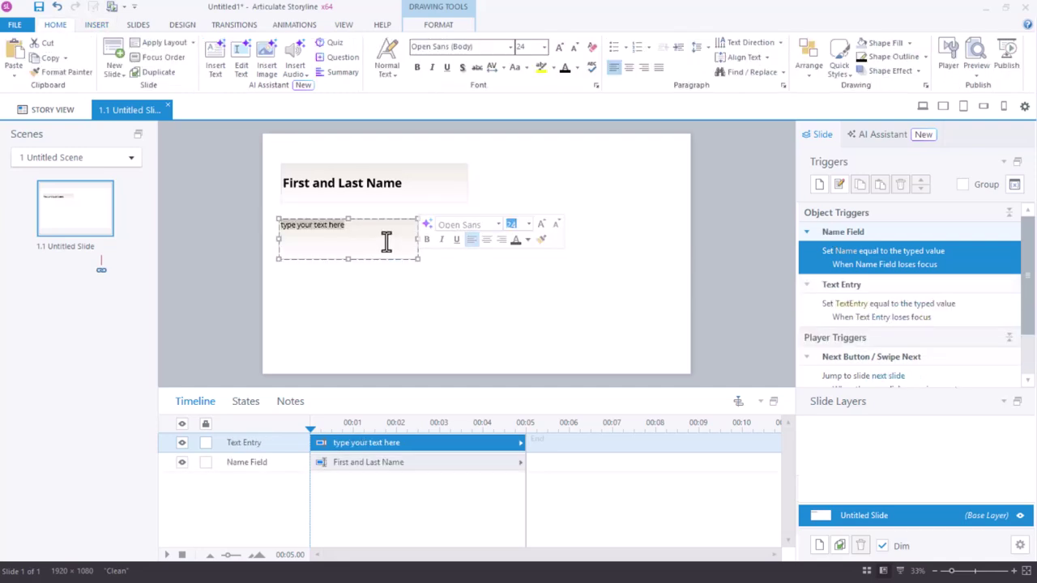
text(Today's Date)
click(465, 281)
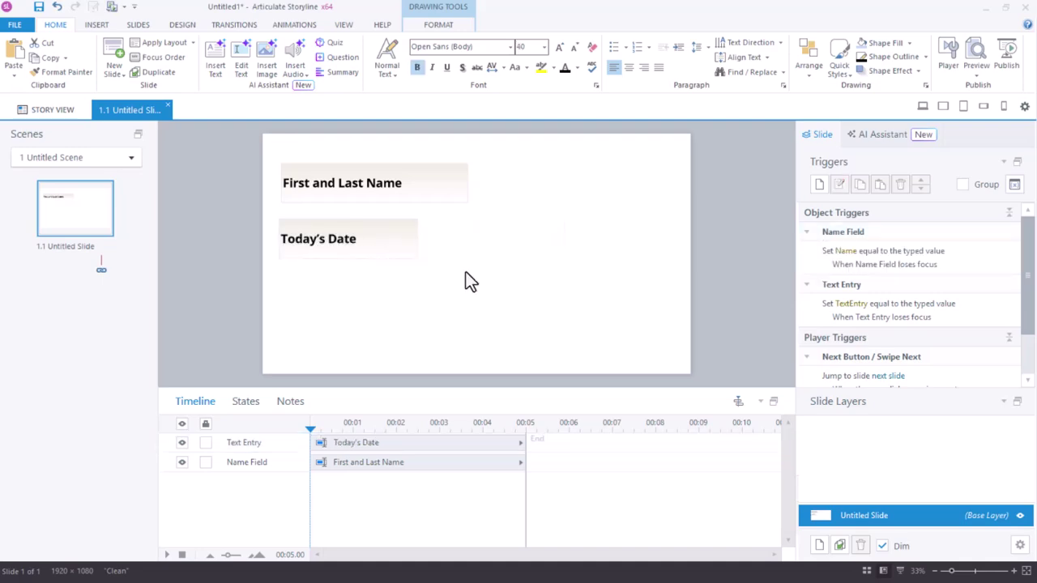
Rename the new field's timeline object to Date.
click(250, 443)
click(249, 442)
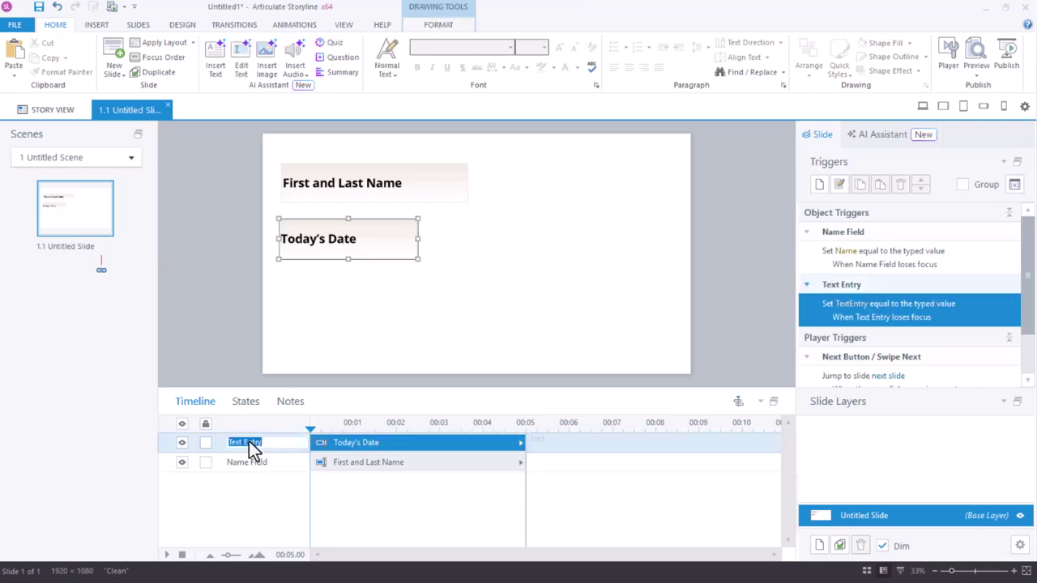
text(Date)
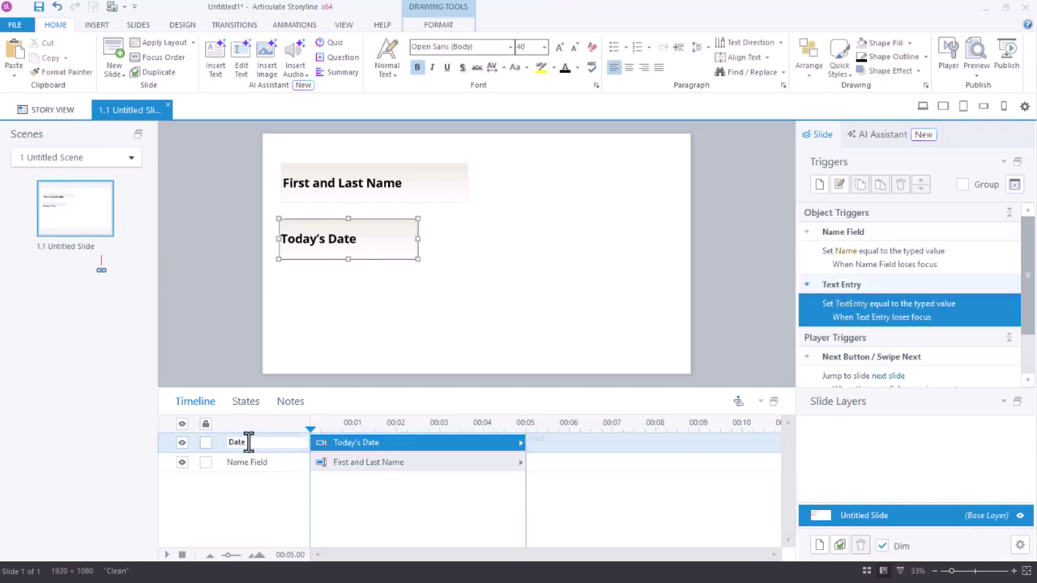
key(Return)
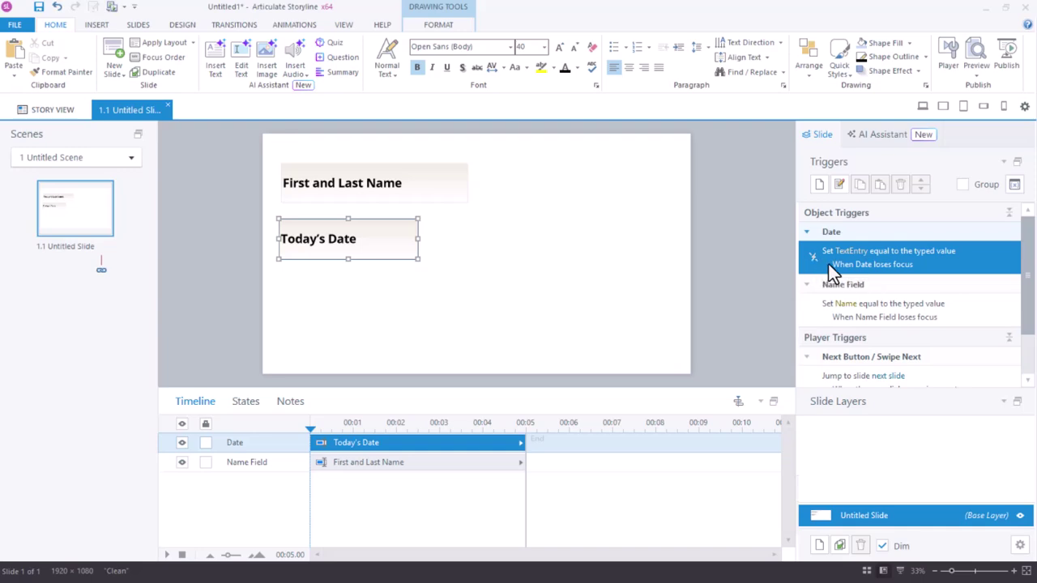
Change the date field's TextEntry variable name to Date in Manage project variables.
click(1016, 187)
click(334, 236)
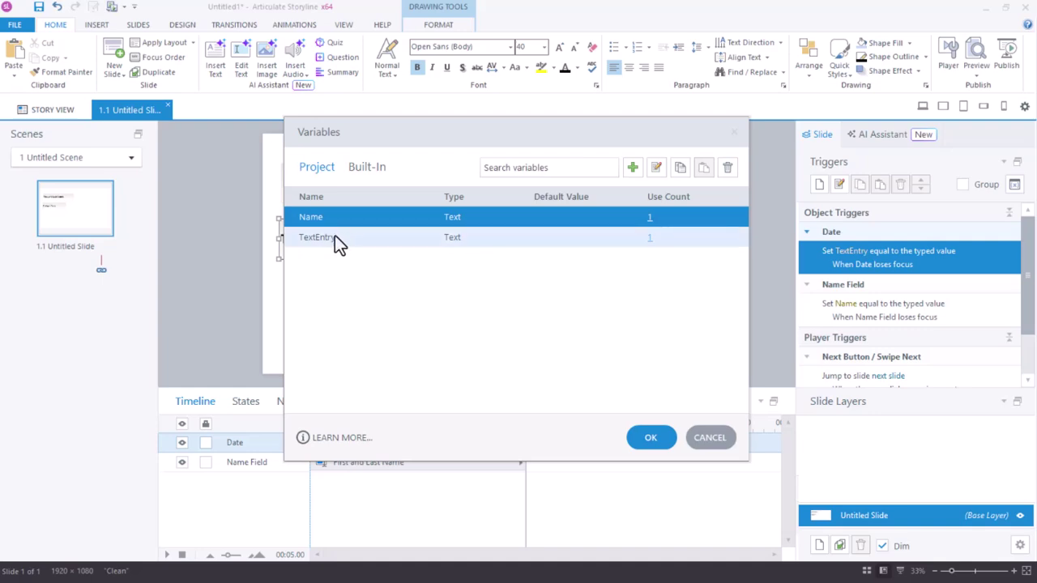
click(334, 236)
drag(335, 238, 278, 238)
text(Date)
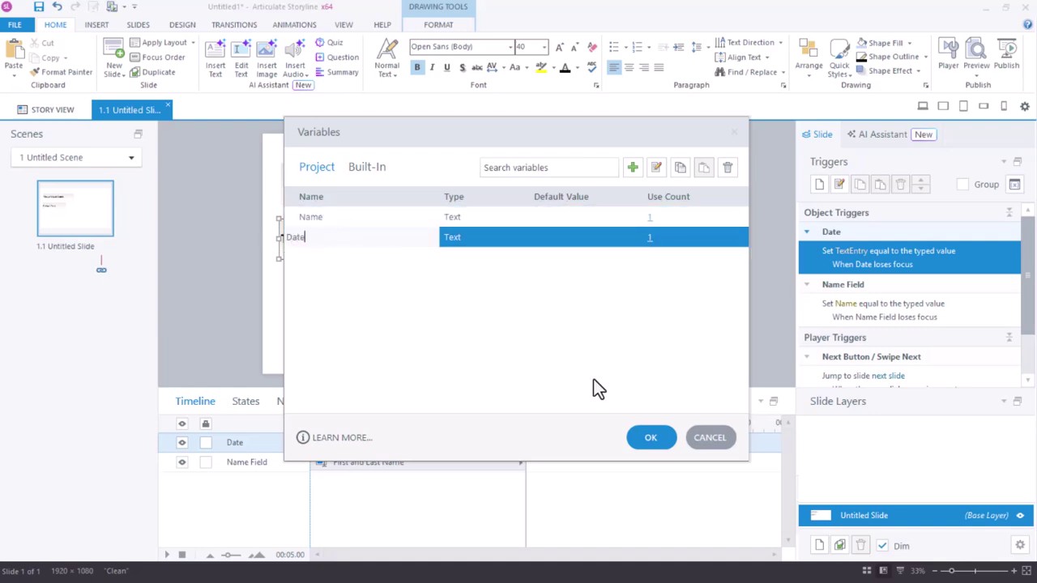
click(661, 436)
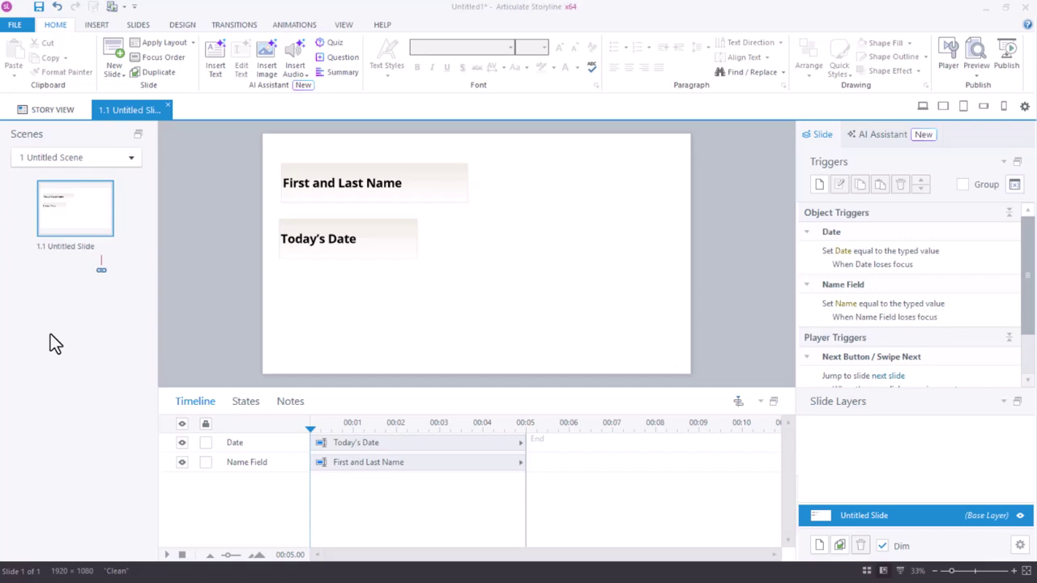
Insert a Blank basic-layout slide as slide 1.2.
click(108, 73)
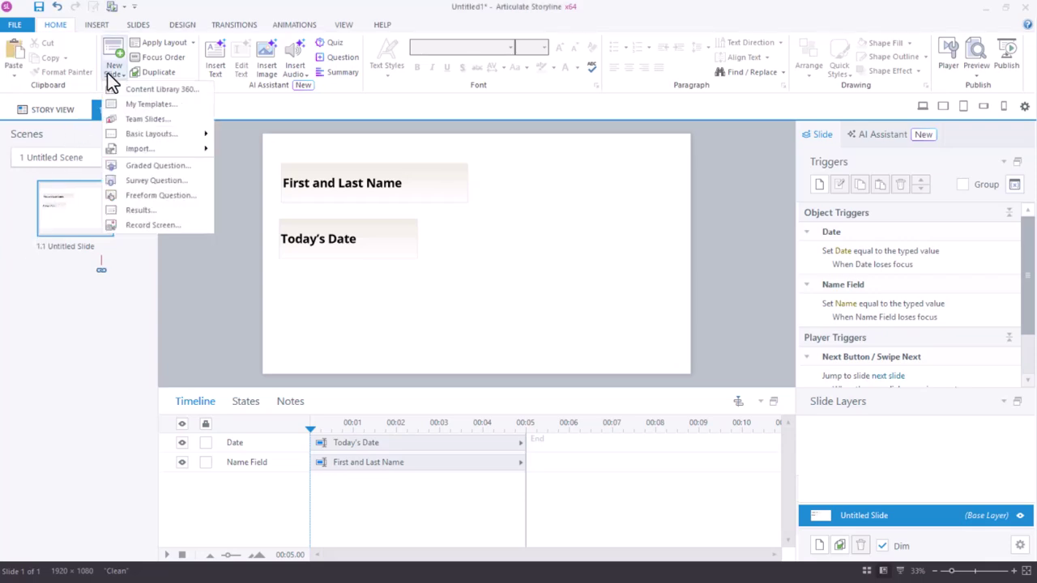
mouse_move(147, 135)
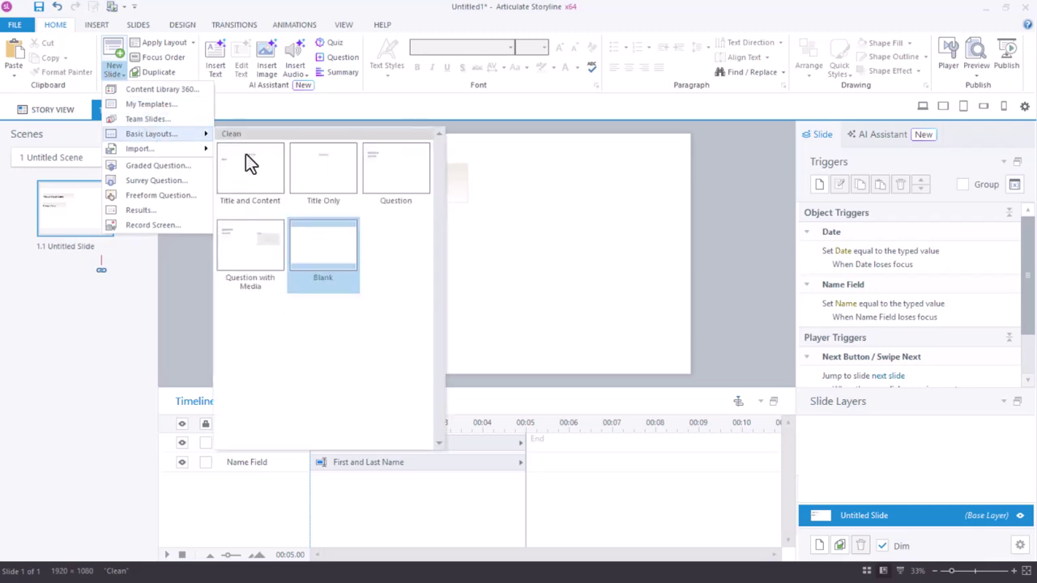
click(326, 252)
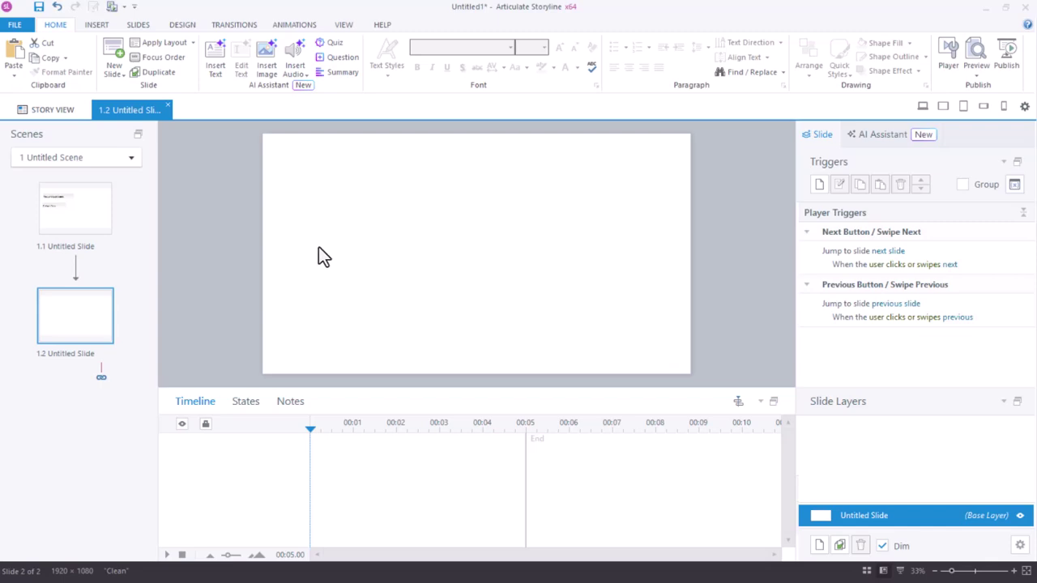
Draw a text box on slide 1.2 and insert a Name variable reference into it.
click(94, 26)
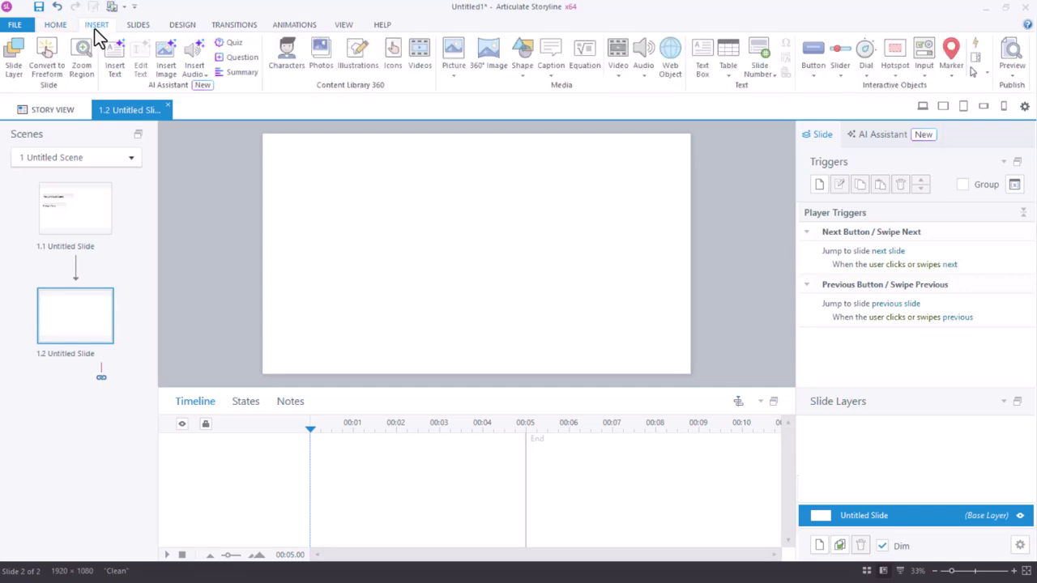
click(702, 61)
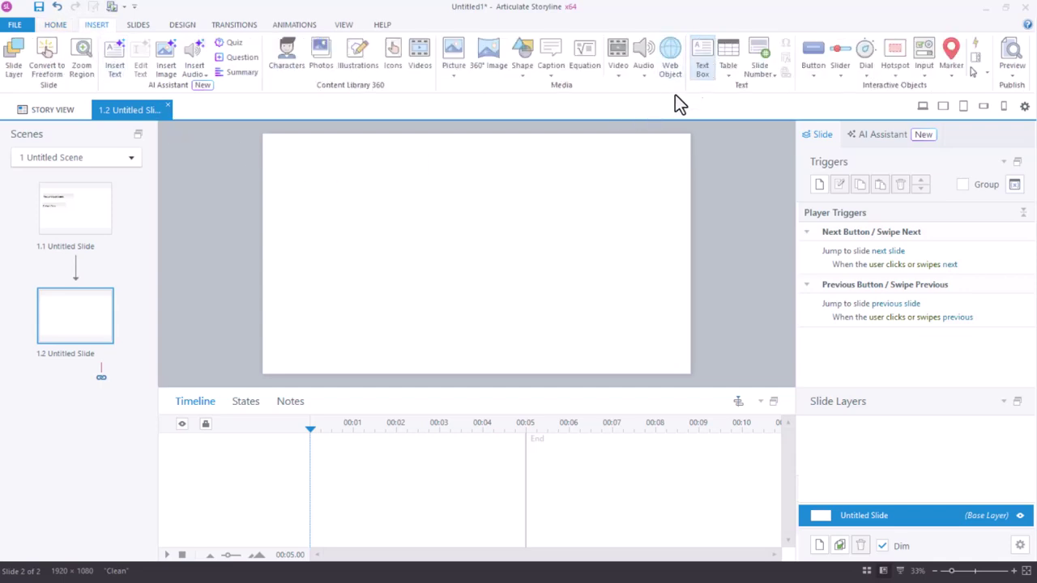
drag(357, 189, 578, 222)
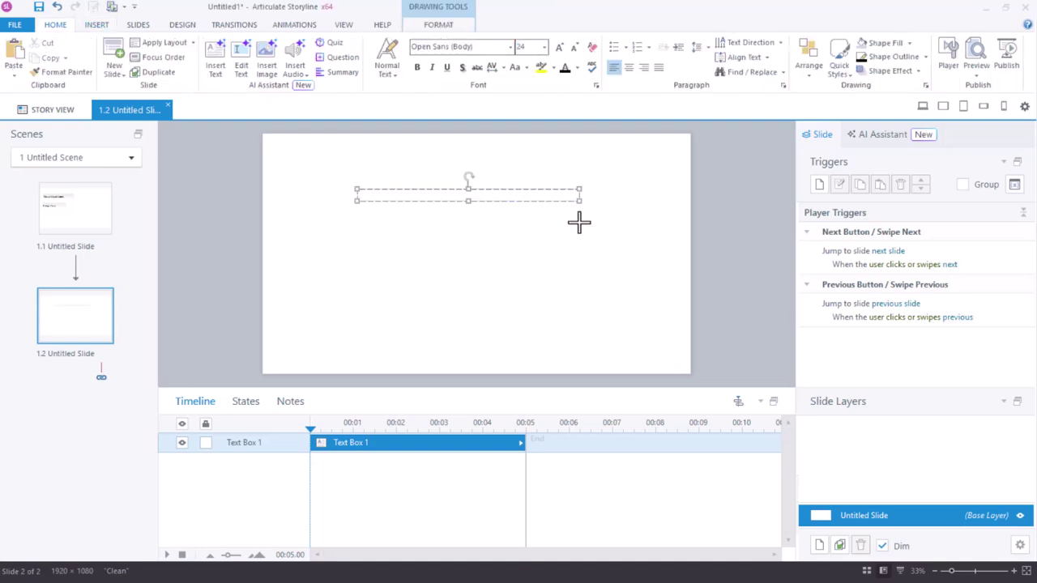
click(98, 25)
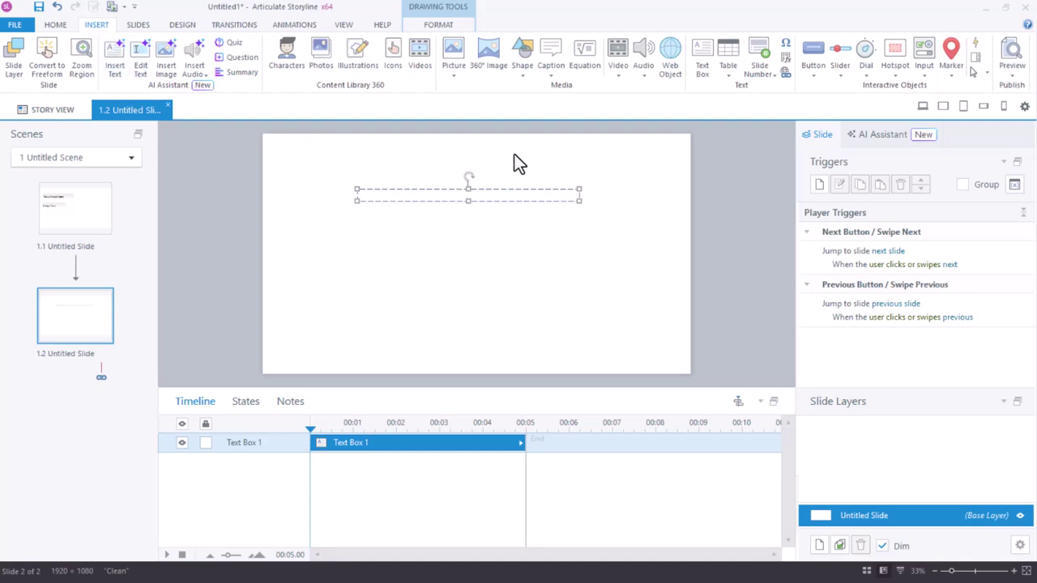
click(790, 63)
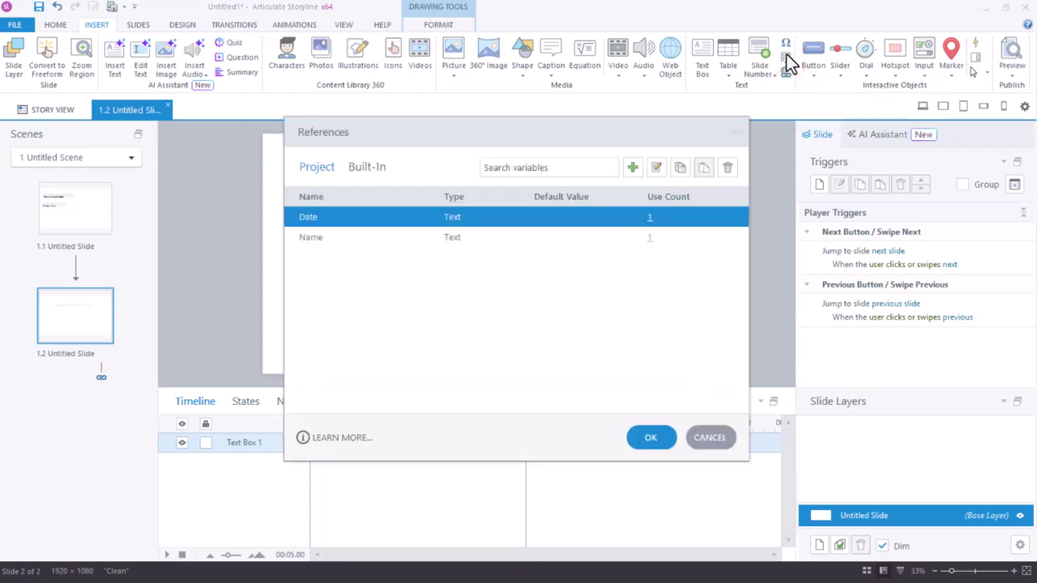
click(582, 236)
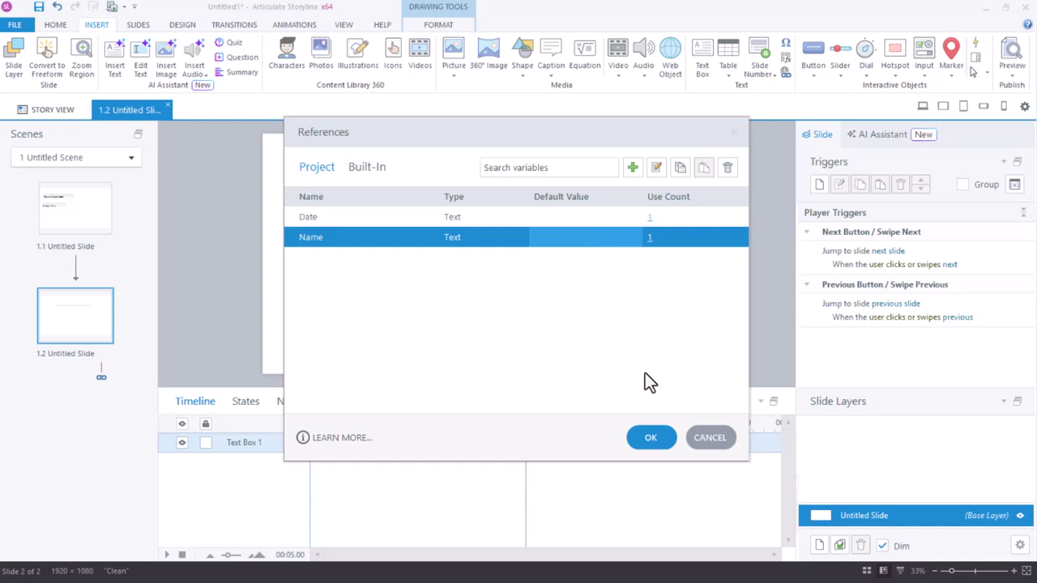
click(651, 438)
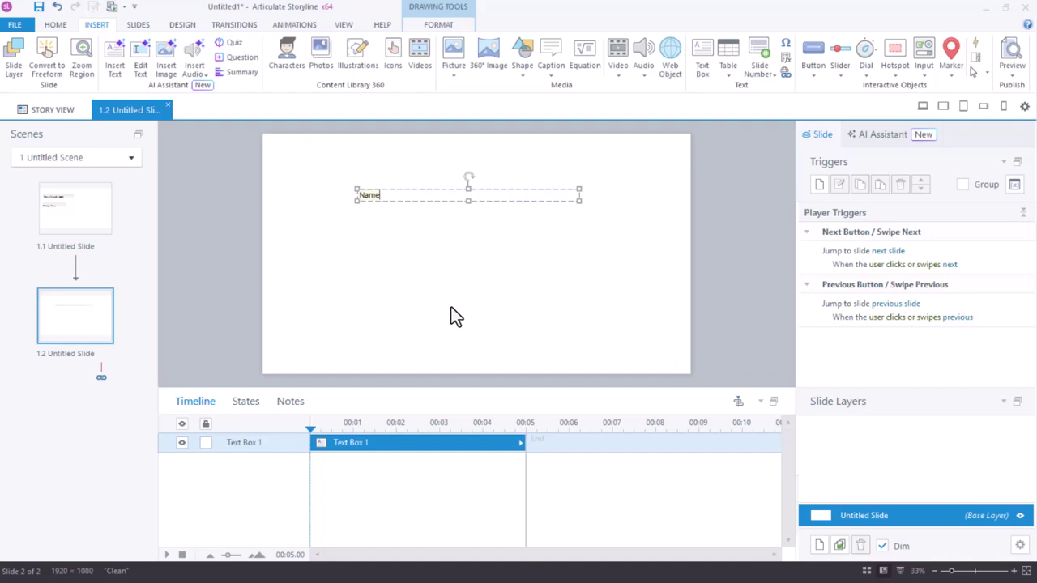
Type 'has completed this employee onboarding course on' and insert the Date reference after it.
text(has completed this employee onboarding course on)
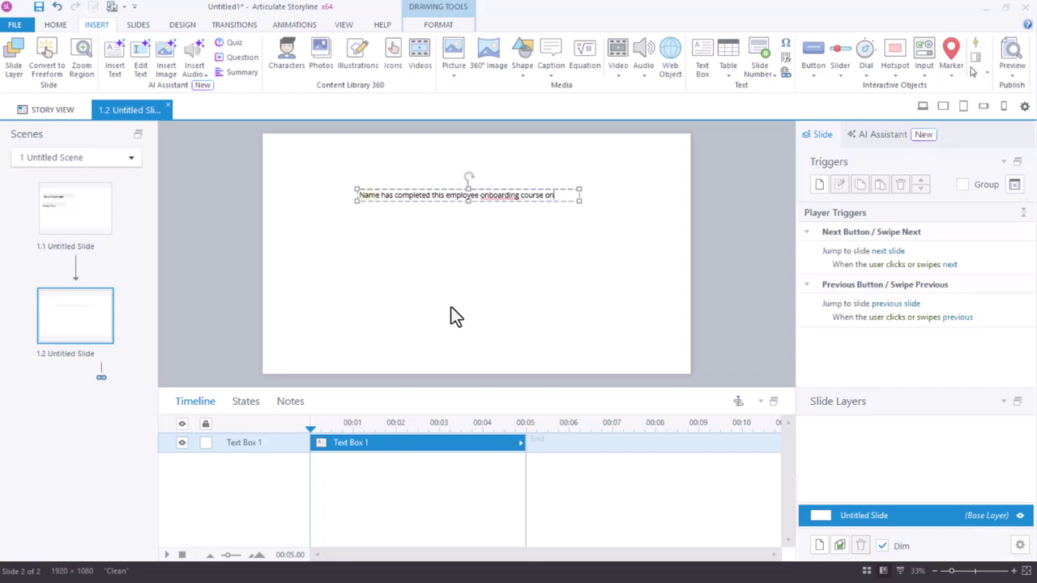
click(786, 58)
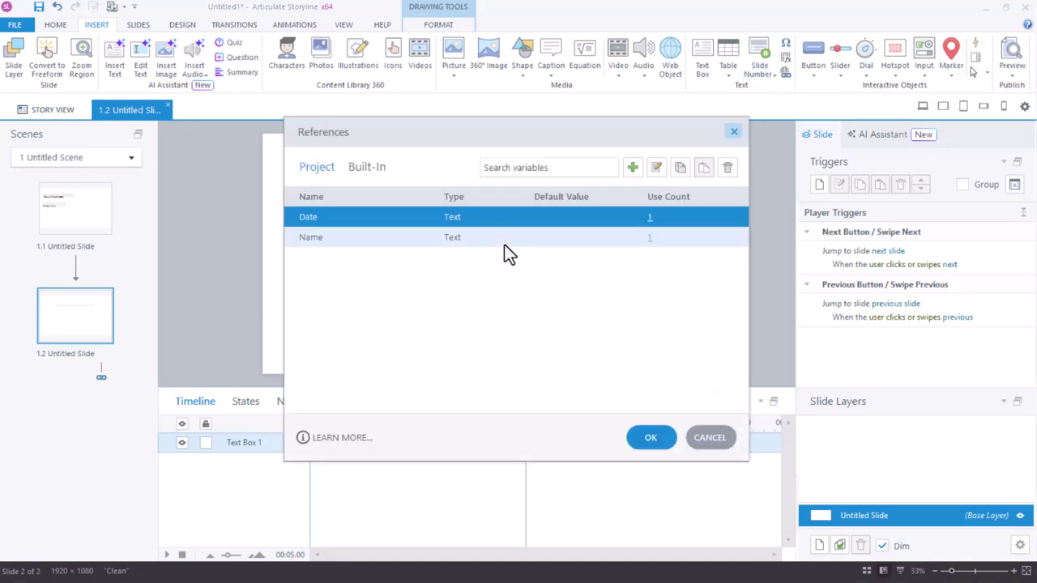
click(637, 439)
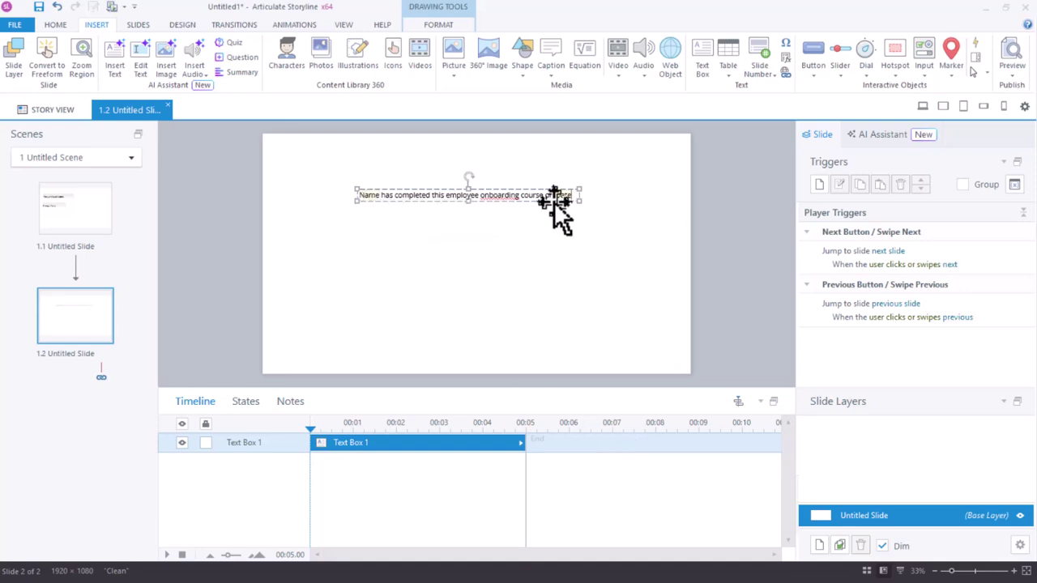
Move the certificate text box lower on the slide.
drag(555, 206, 562, 242)
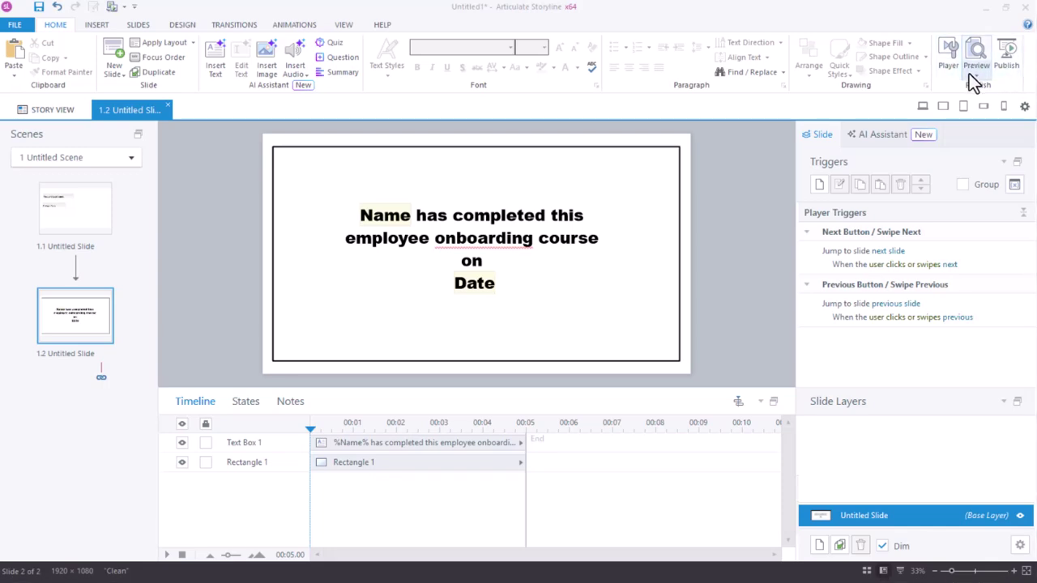
click(972, 75)
click(975, 106)
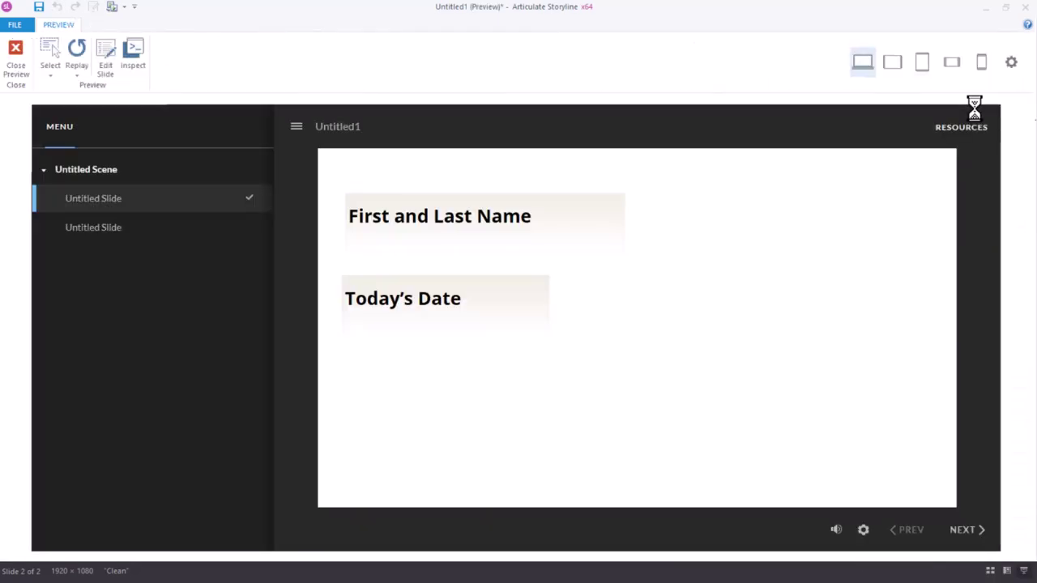
click(553, 216)
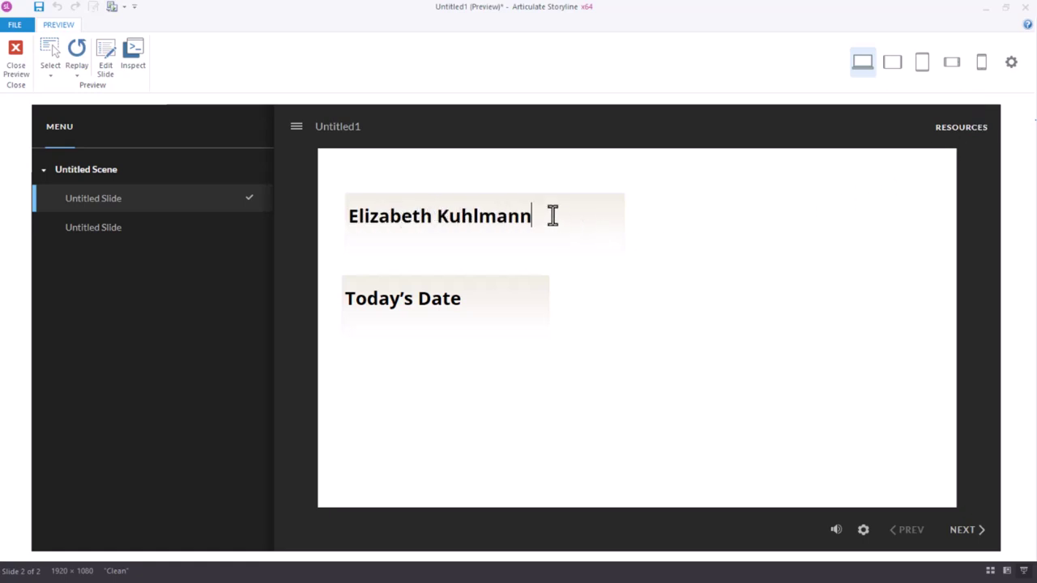
click(457, 306)
text(March 31)
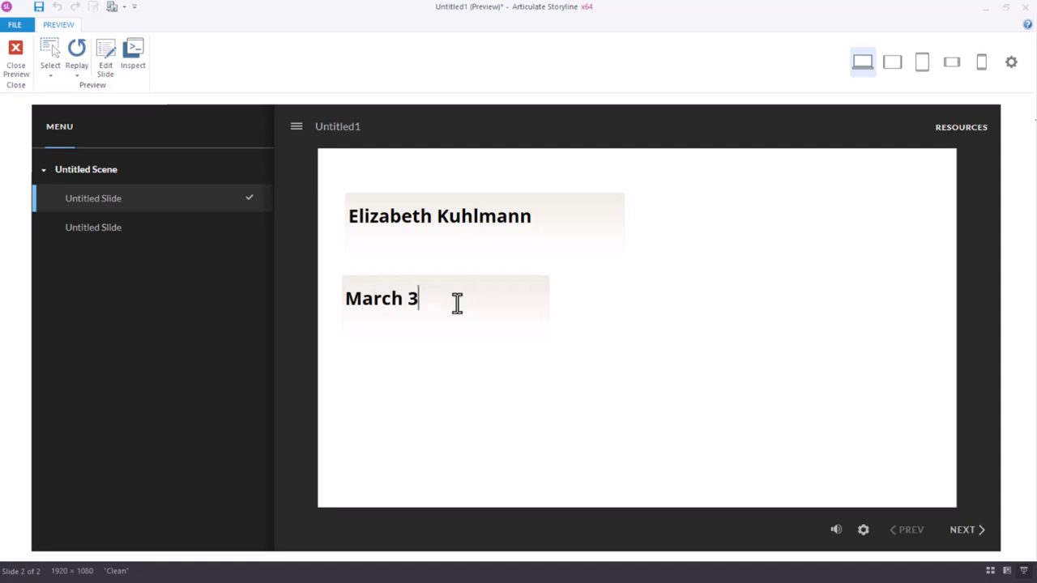
click(977, 548)
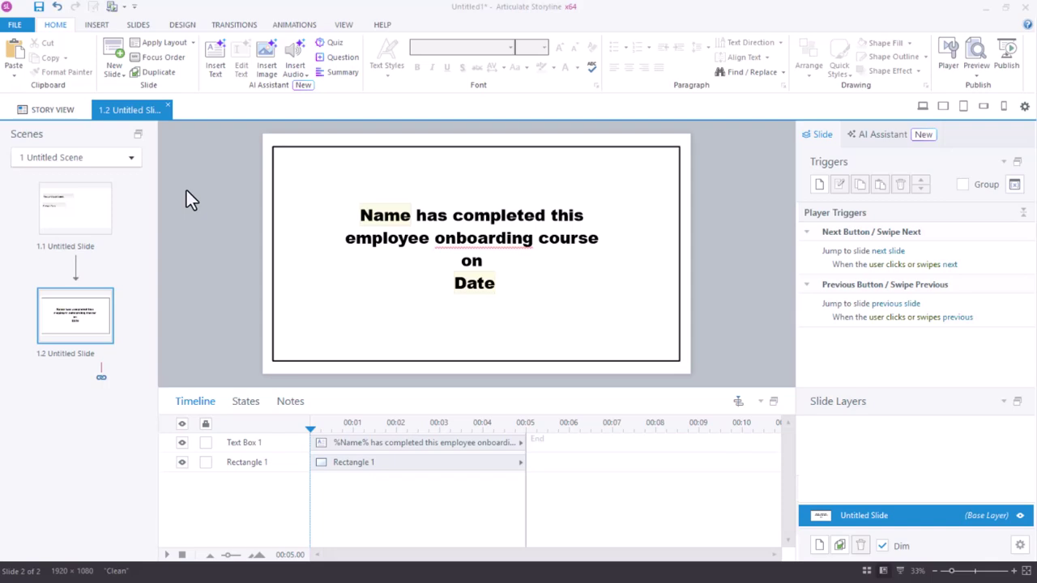
Draw a first-style blue button labelled 'Print' at the slide's lower right.
click(96, 26)
click(812, 66)
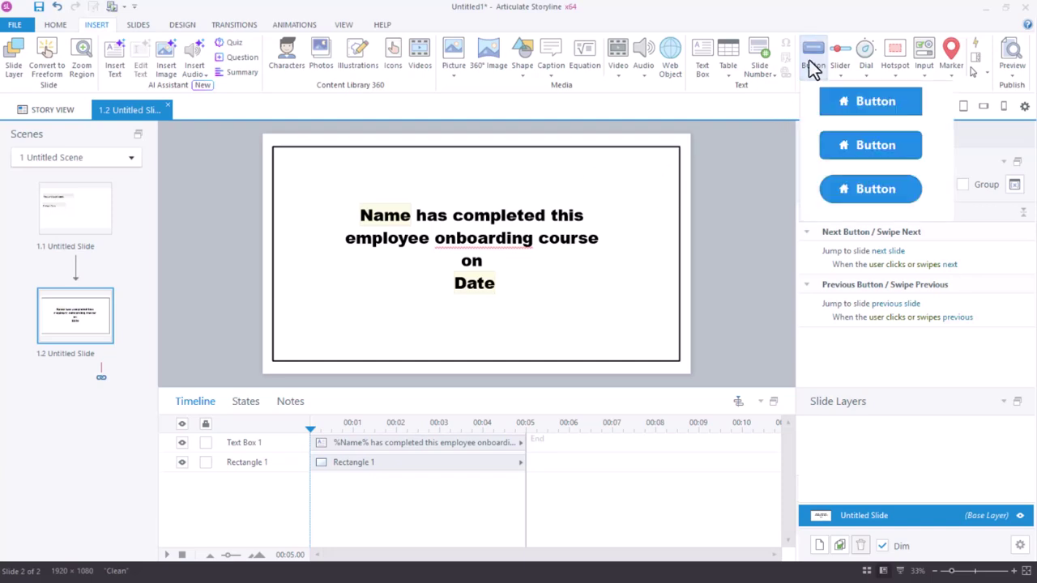
click(834, 110)
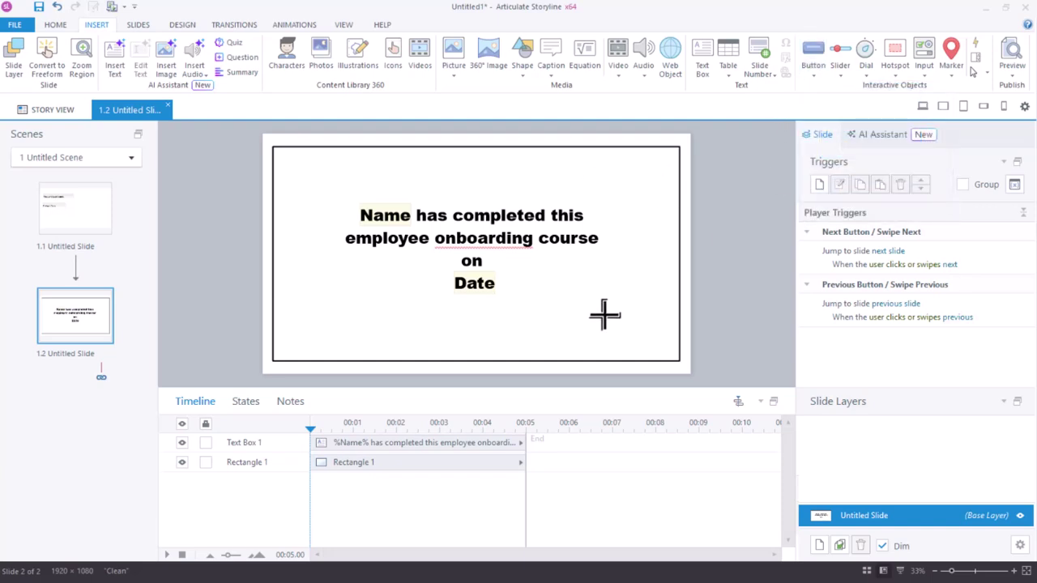
mouse_move(587, 325)
mouse_down()
mouse_move(624, 348)
mouse_move(661, 353)
mouse_up()
text(Print)
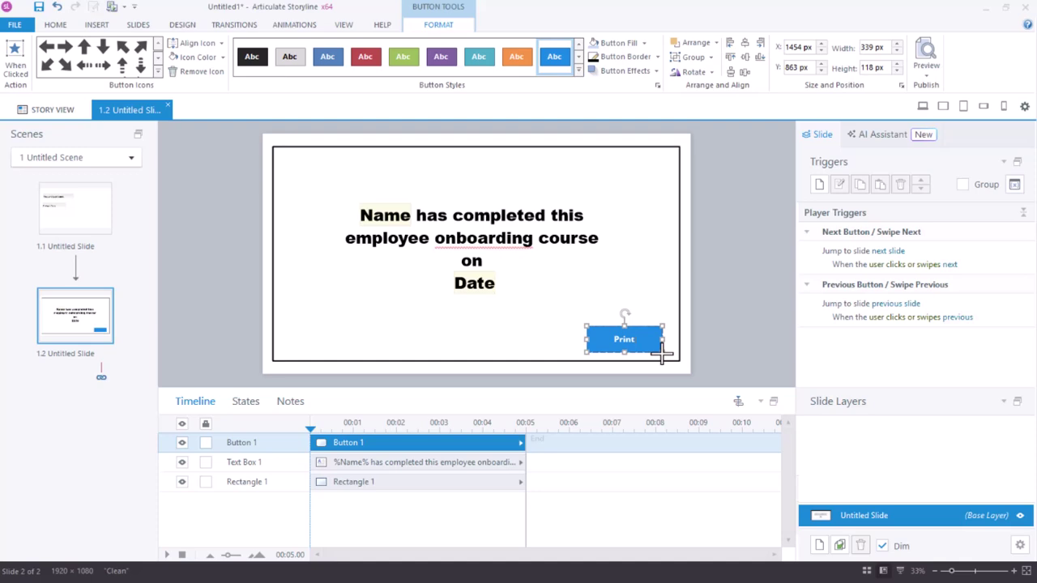
Add a Button 1 trigger that prints the slide when the user clicks it.
click(818, 184)
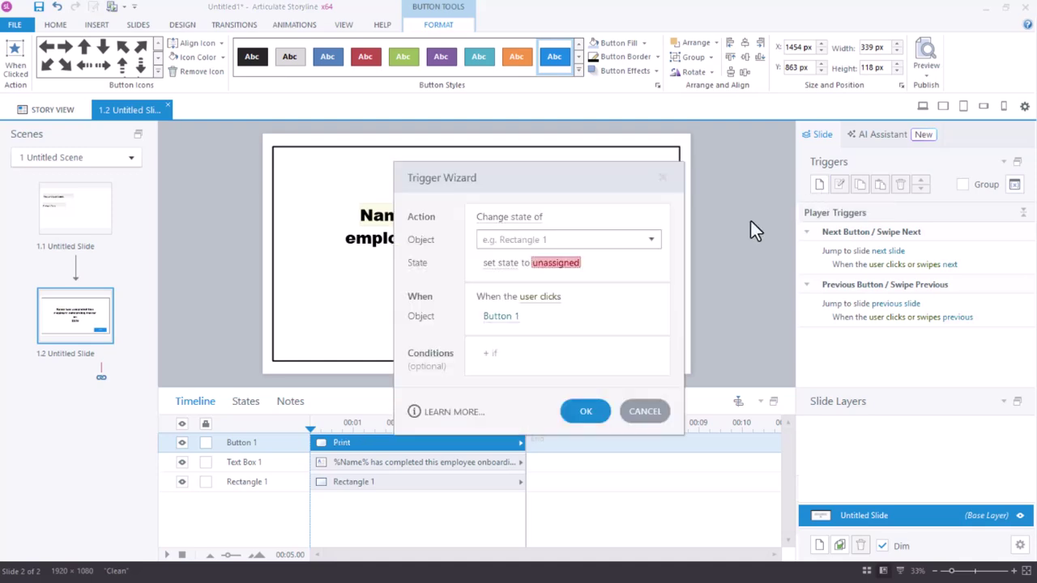
click(523, 219)
scroll(532, 338, down, 2)
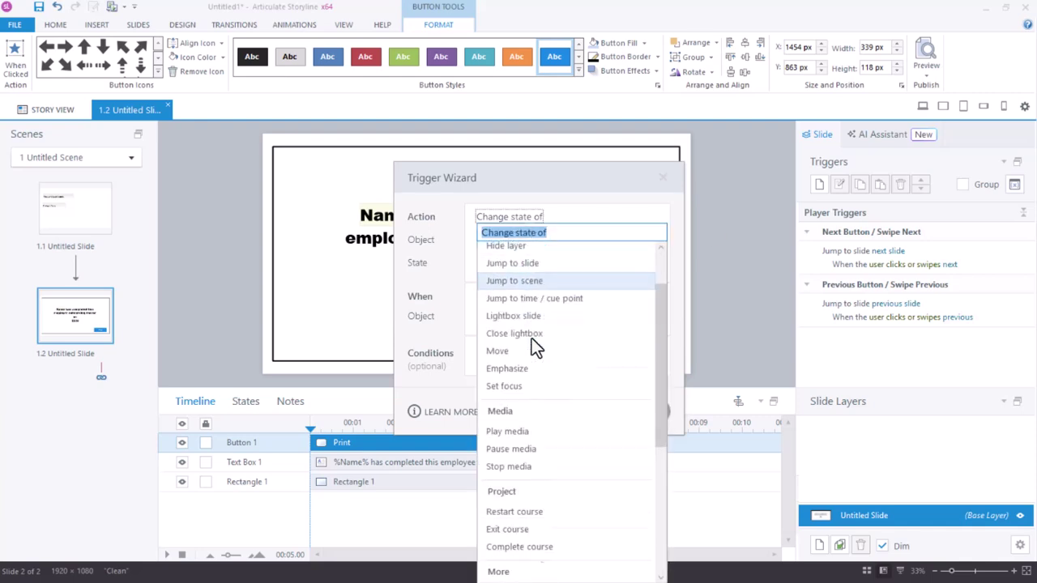
scroll(531, 338, down, 5)
key(Escape)
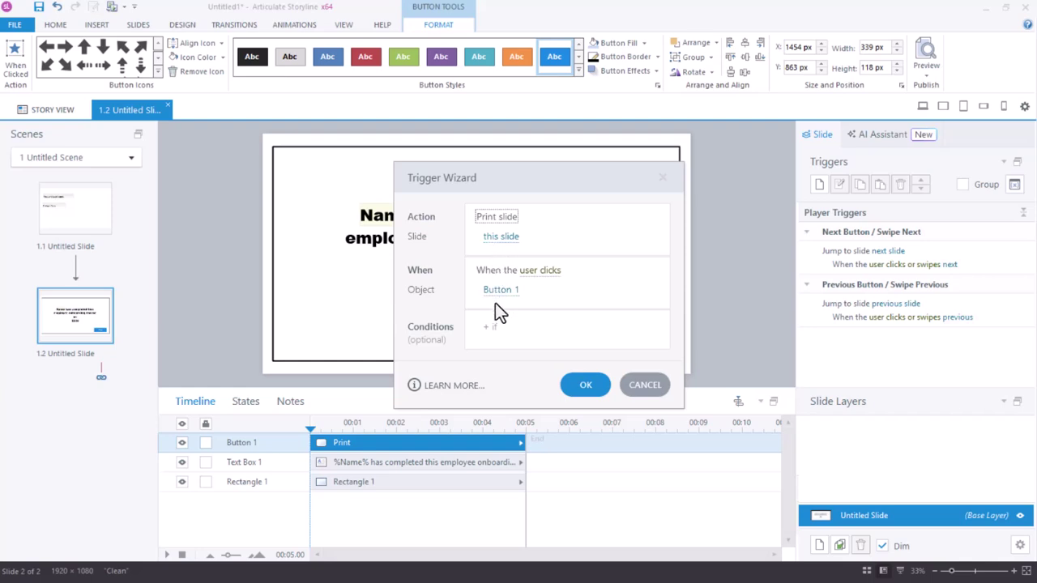
click(586, 386)
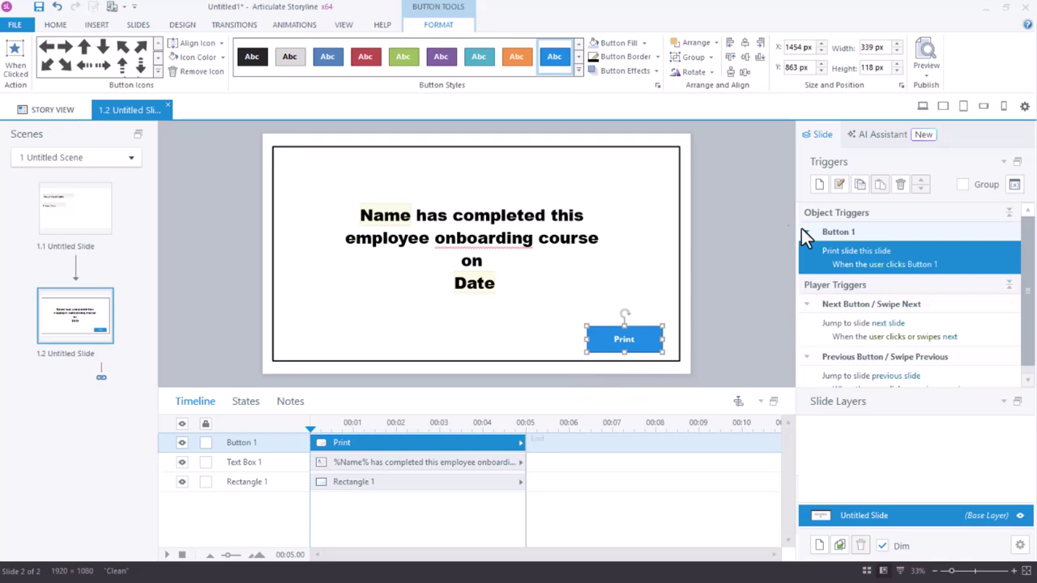
Add a second Button 1 trigger setting the Print button's state to Hidden on click.
click(819, 187)
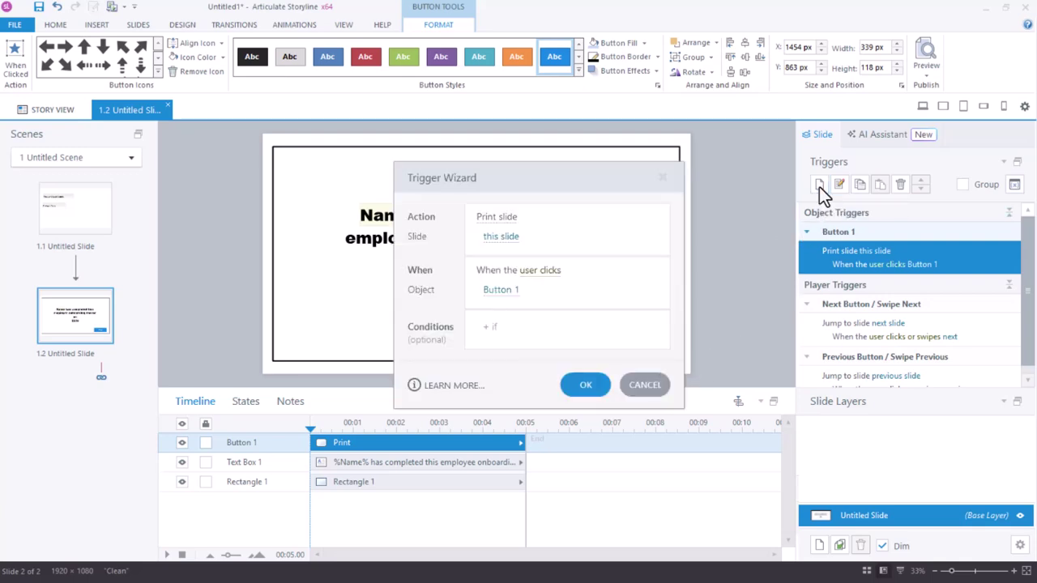
click(501, 219)
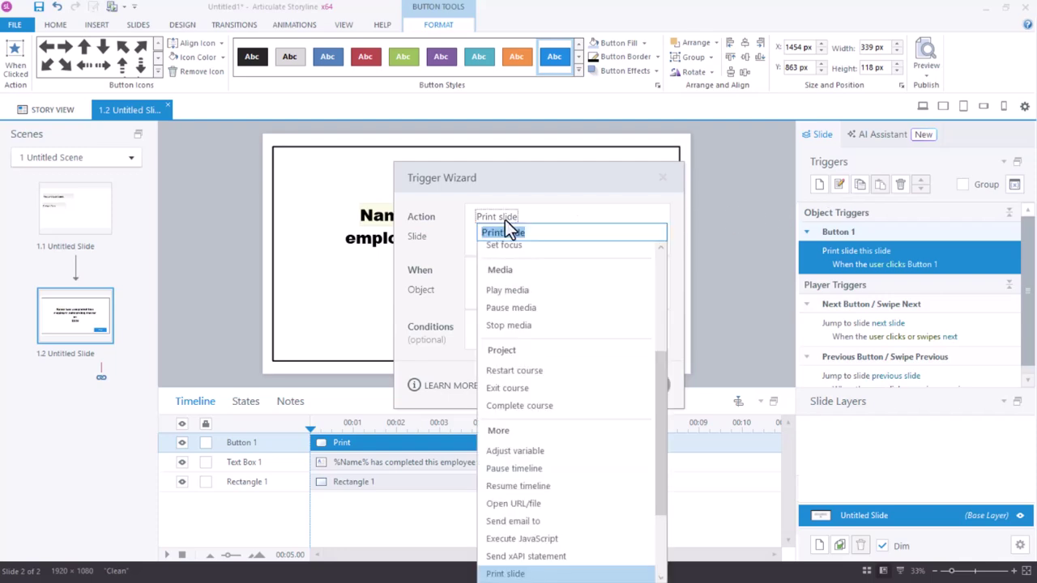
scroll(521, 285, up, 5)
click(520, 267)
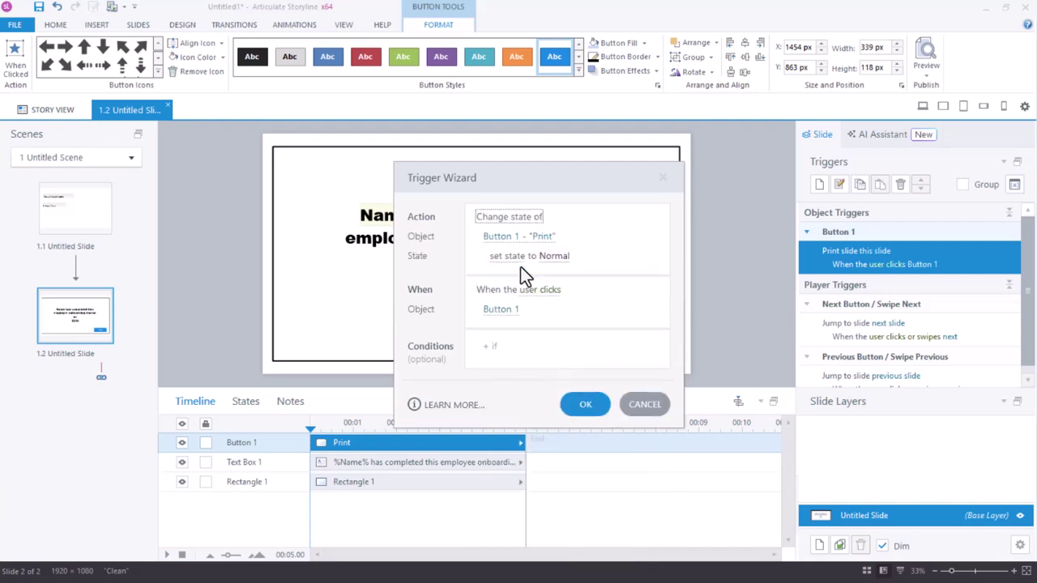
click(549, 263)
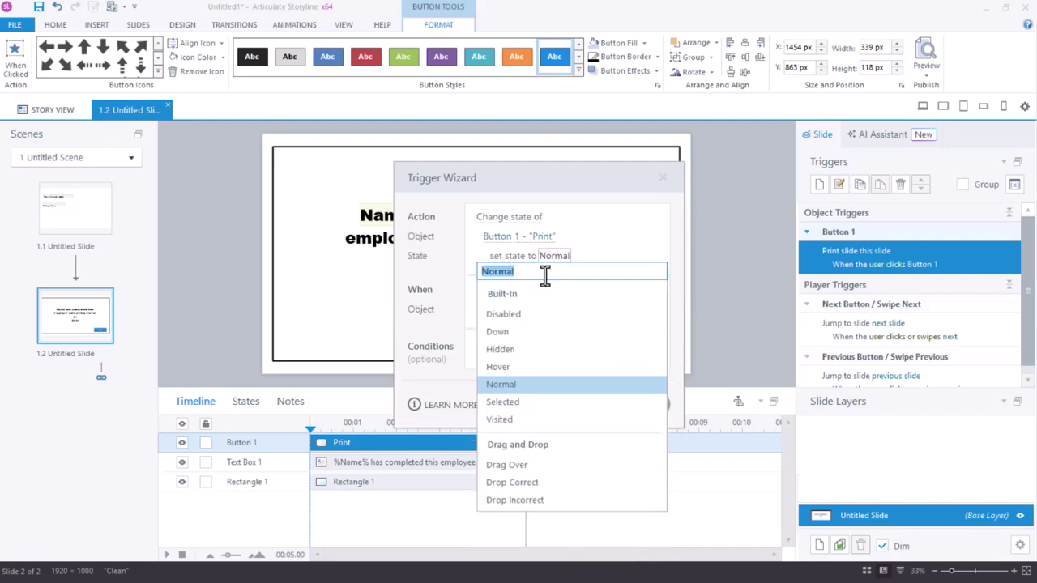
click(531, 357)
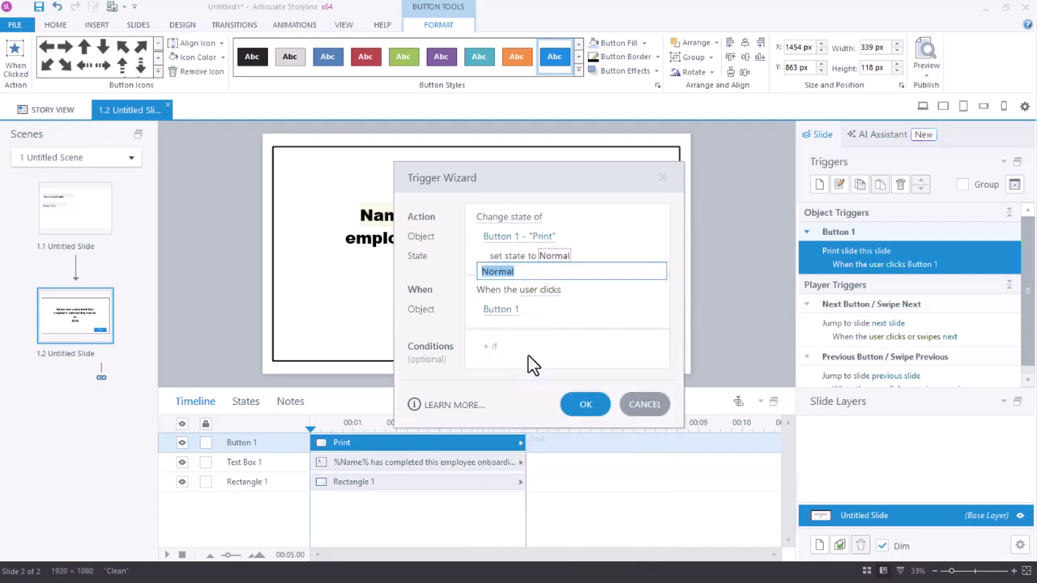
click(582, 406)
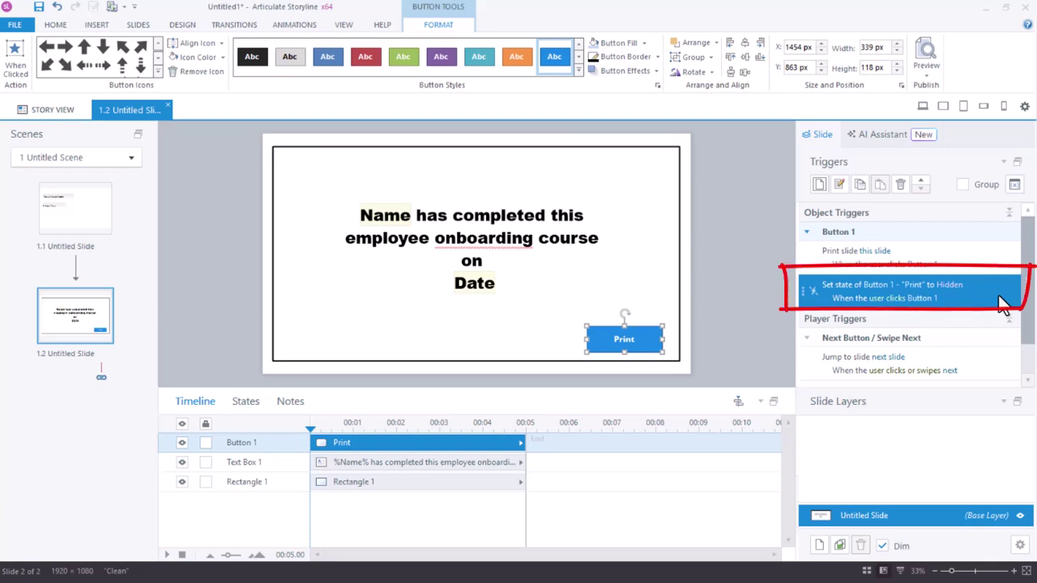
Move the Set state (hide) trigger above the print-slide trigger.
click(927, 183)
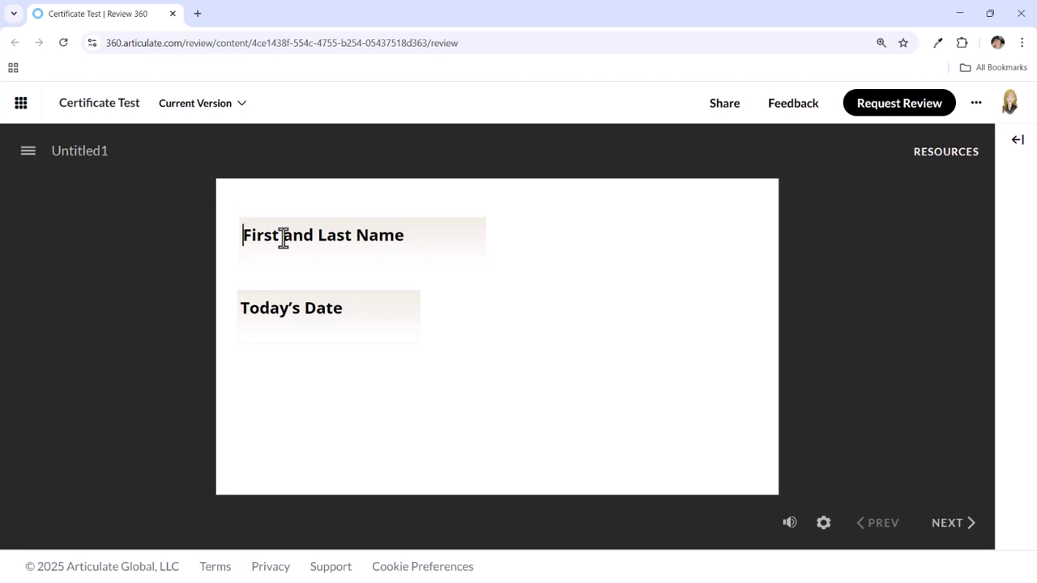
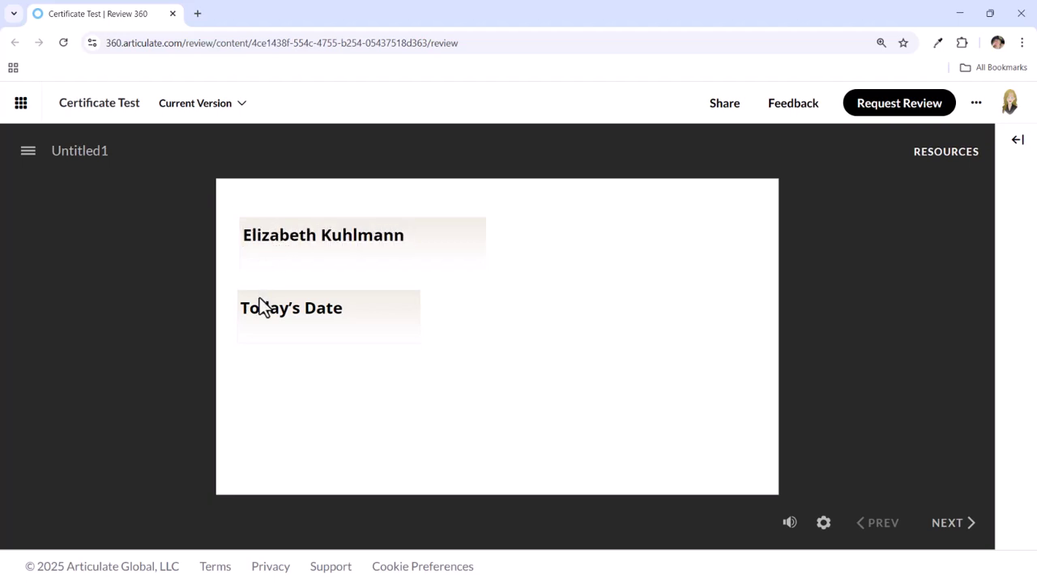
Enter the learner's name and 'March 31', go to the certificate, and print it.
click(259, 306)
text(March 31)
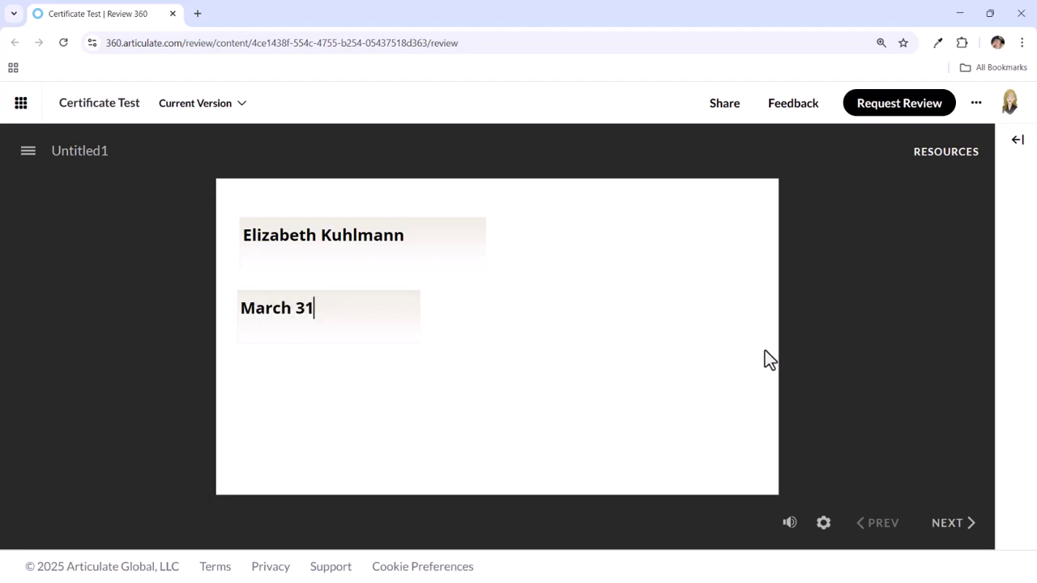
click(948, 526)
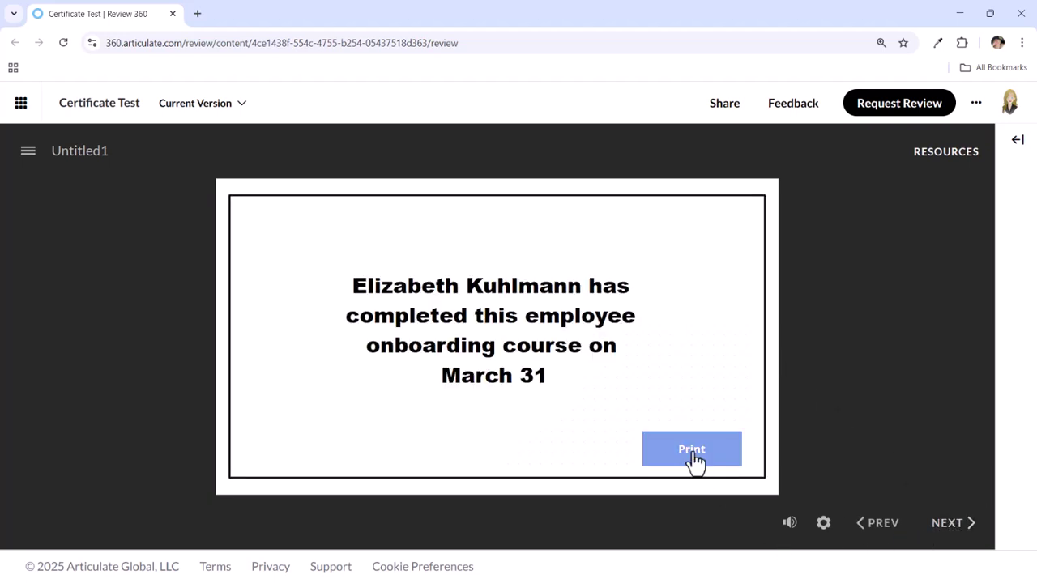
click(693, 451)
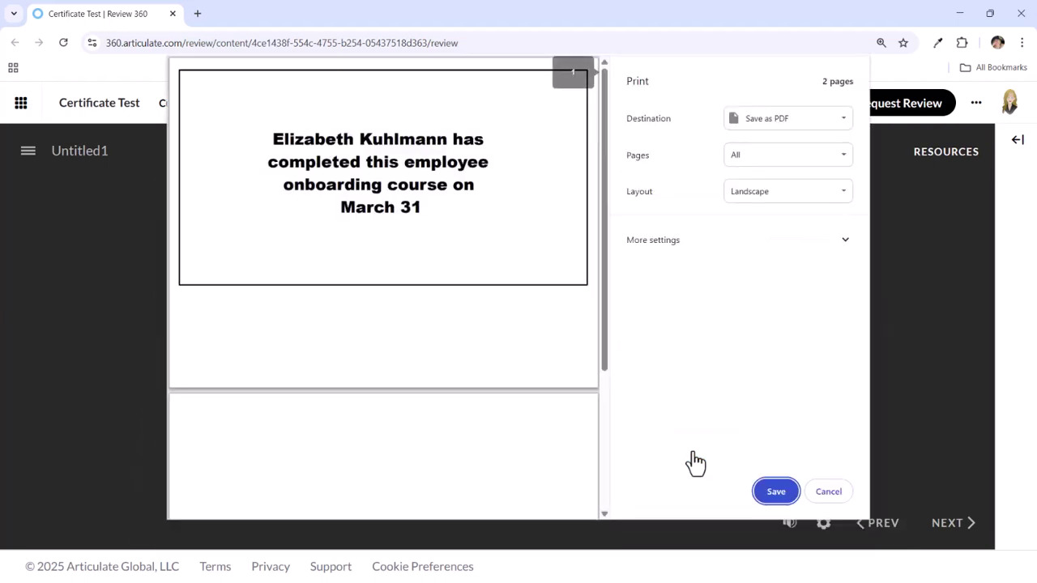